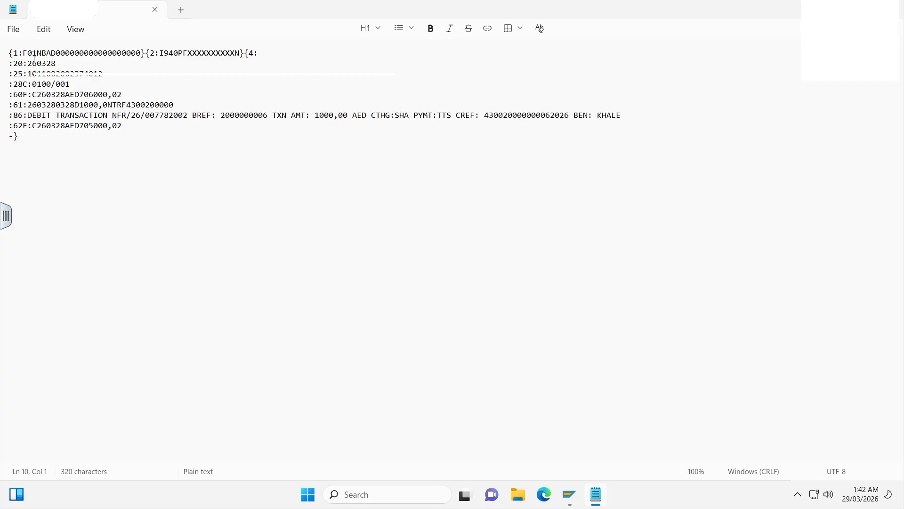
- Review the overall structure of the bank statement message, distinguishing the header line from the tagged body block beneath it
left_click_drag(145, 133, 8, 53)
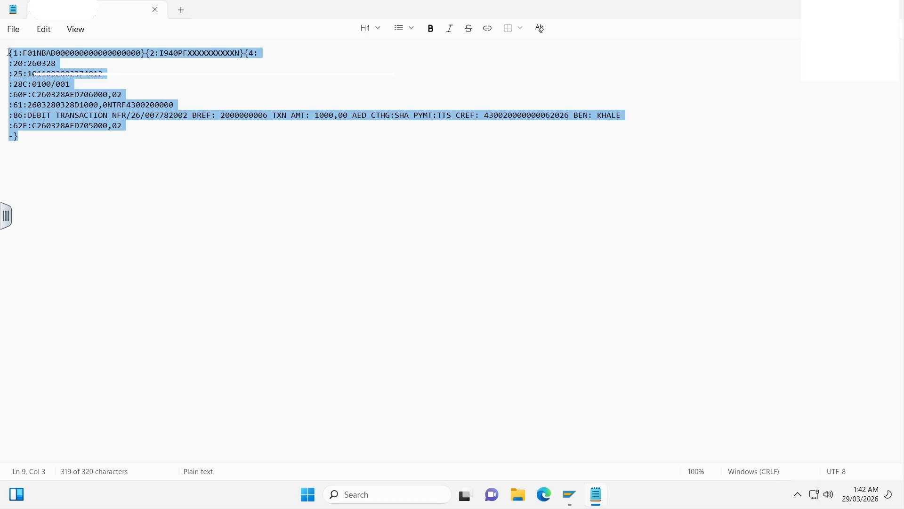
left_click(84, 74)
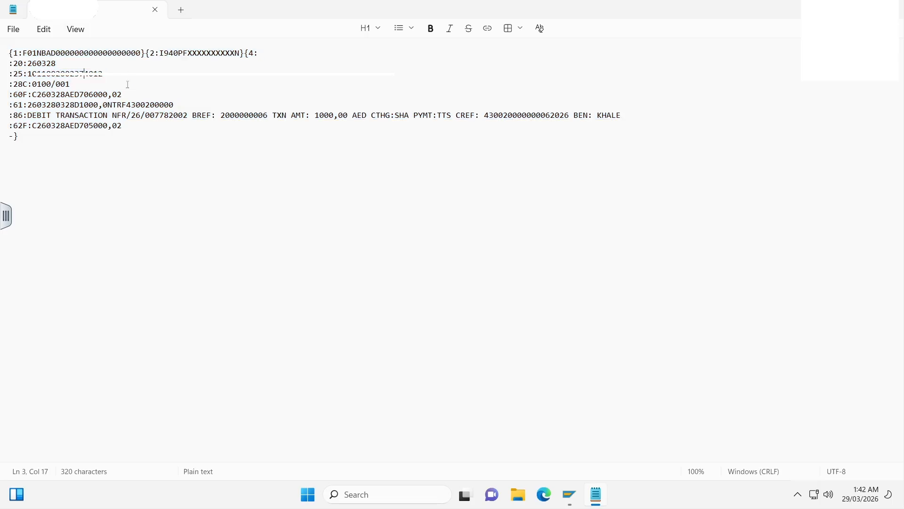
triple_click(21, 53)
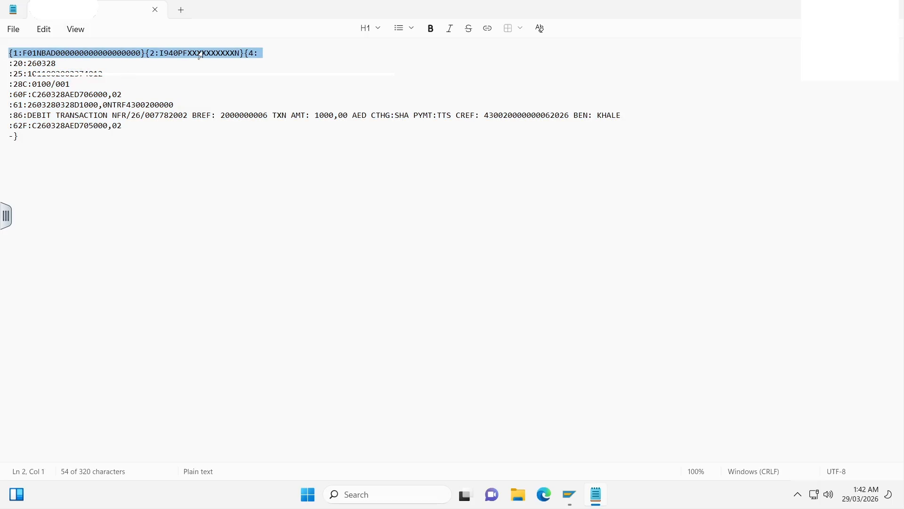
left_click(270, 58)
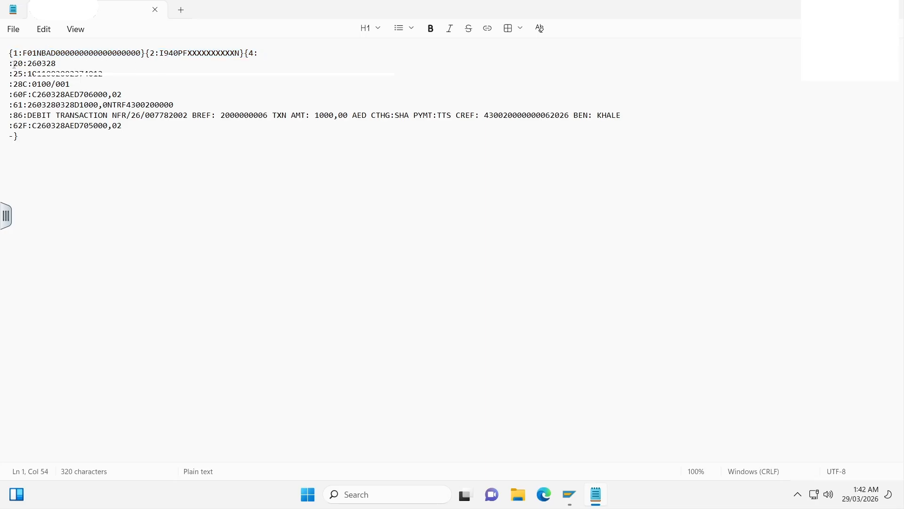
left_click_drag(5, 68, 14, 146)
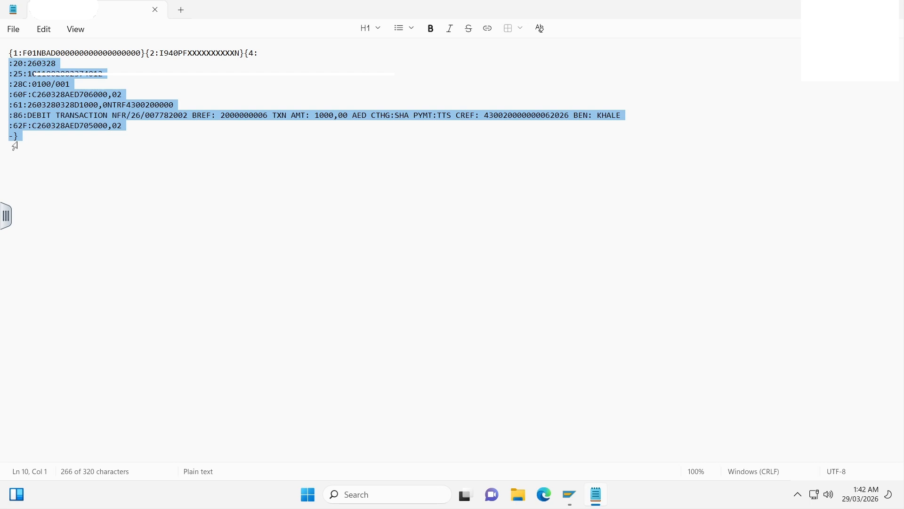
left_click(56, 62)
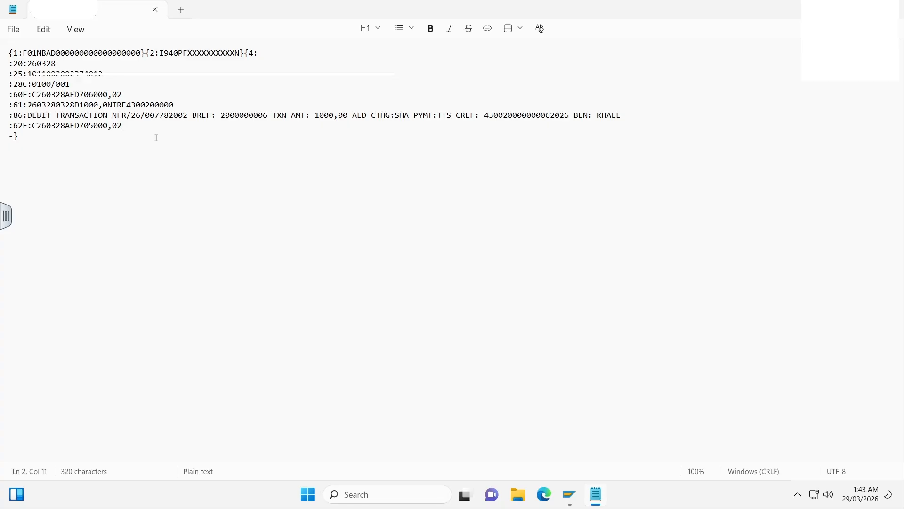
- Examine the :20: tag and the parts of its reference value, including the final day digits
double_click(22, 63)
left_click(42, 66)
double_click(42, 63)
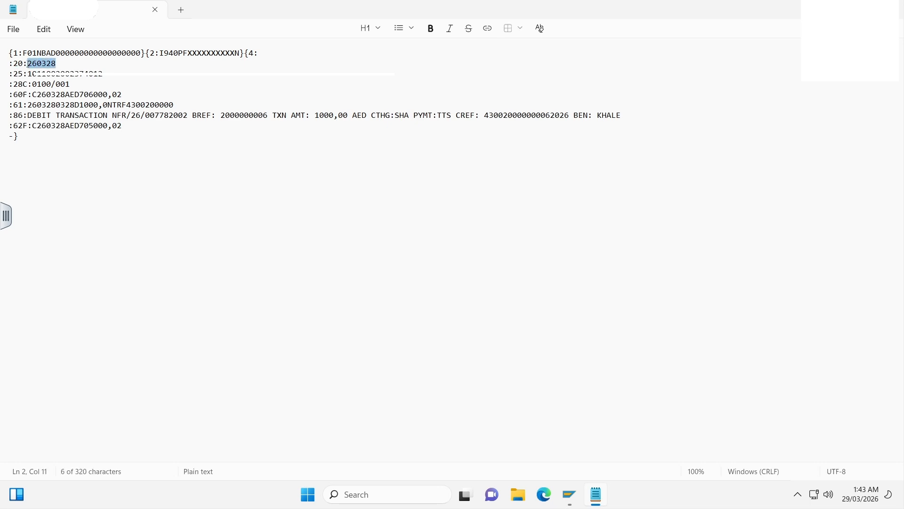
left_click(38, 66)
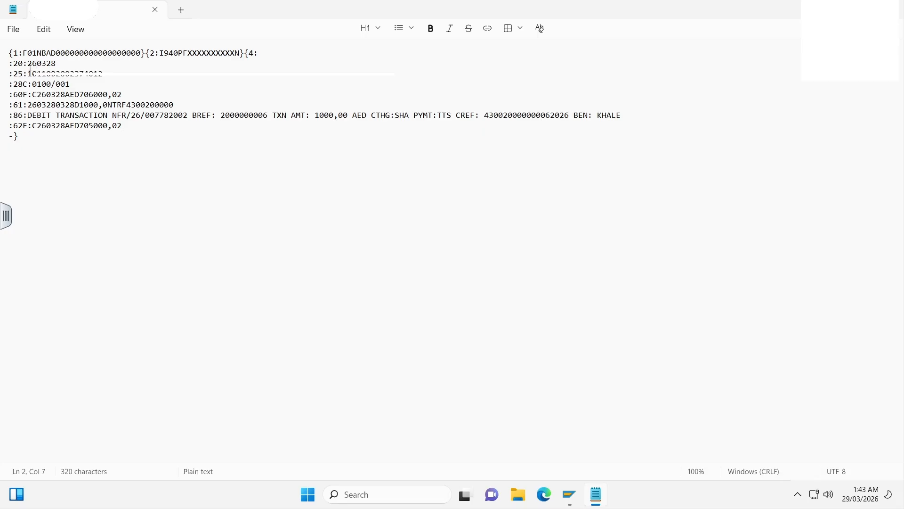
left_click(46, 64)
key("shift+Right")
key("shift+Right")
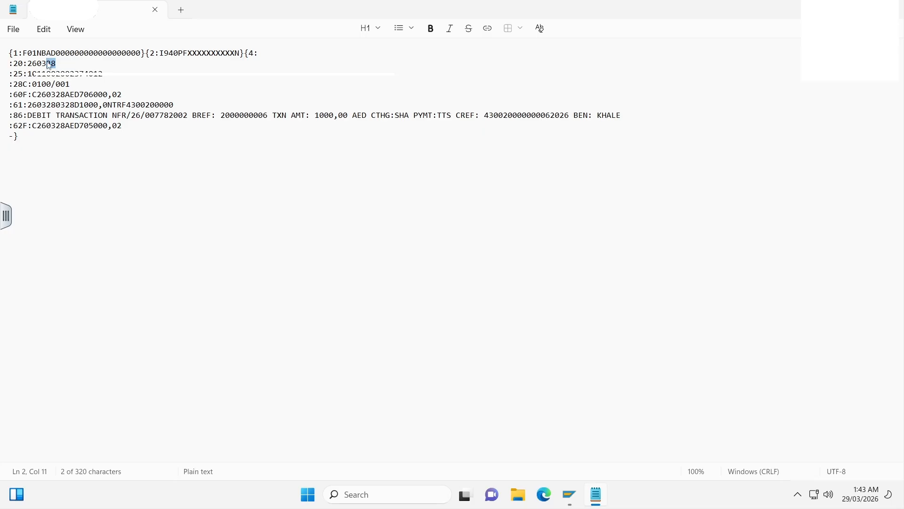
key("Left")
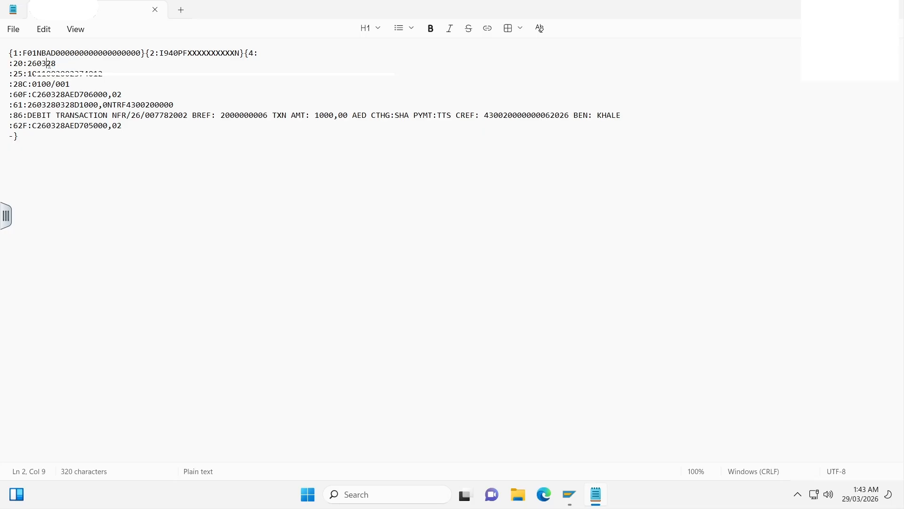
- Examine the bank account number in the :25: tag and the statement number in the :28C: tag
left_click_drag(56, 65, 24, 74)
left_click(15, 73)
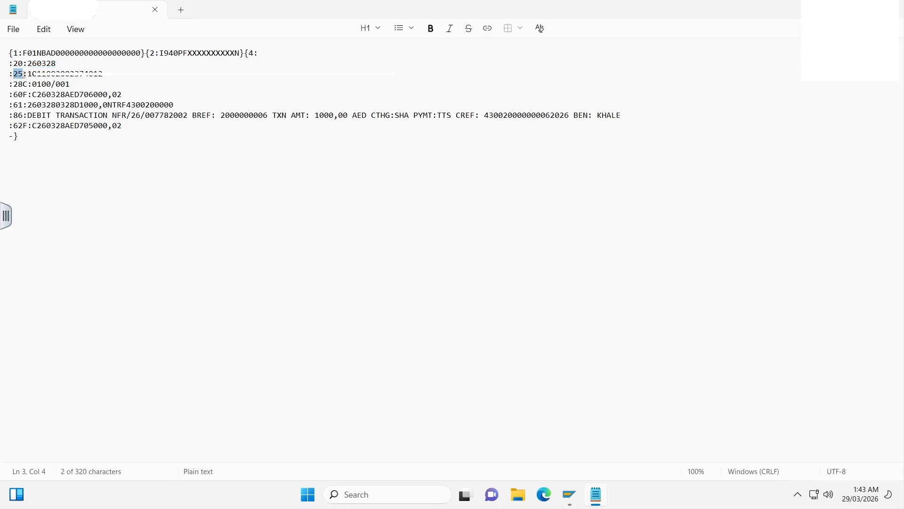
left_click_drag(104, 74, 27, 74)
left_click(27, 74)
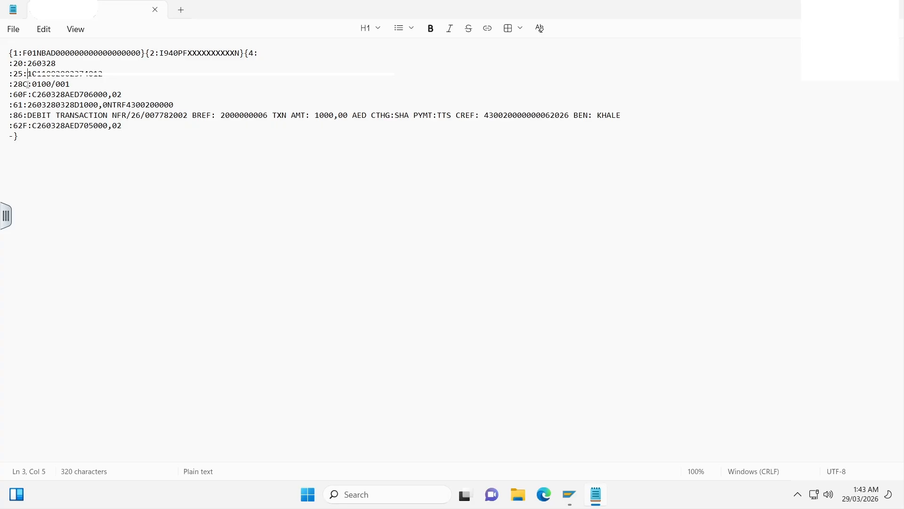
left_click_drag(70, 84, 32, 83)
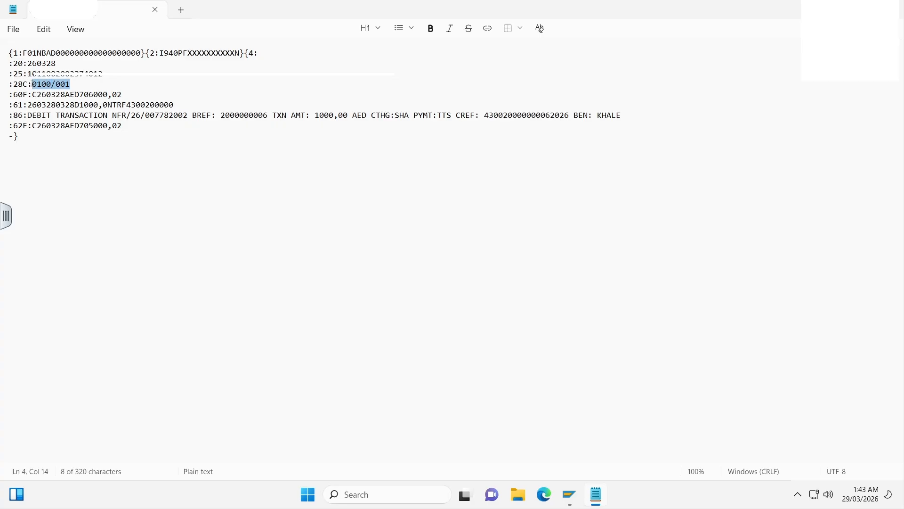
key("Left")
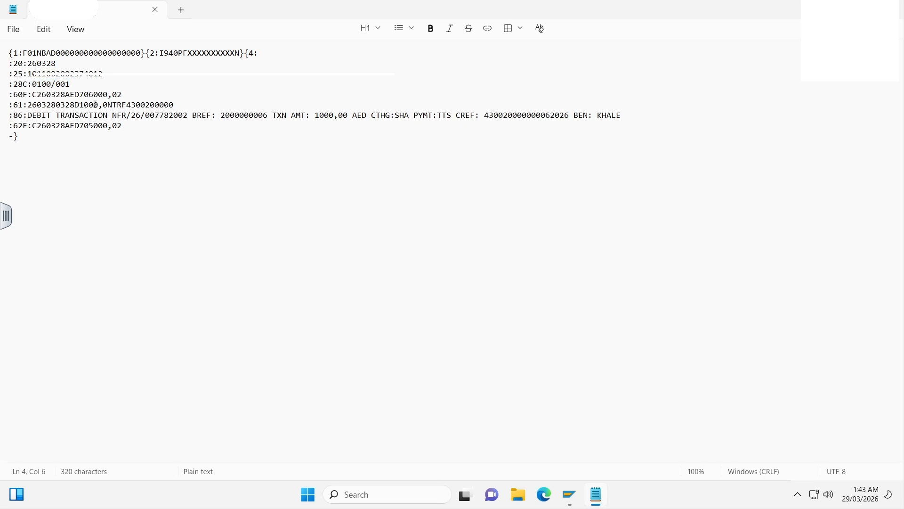
- Examine the :60F: opening balance line, covering its credit indicator, date and amount
left_click(126, 95)
left_click_drag(38, 94, 33, 94)
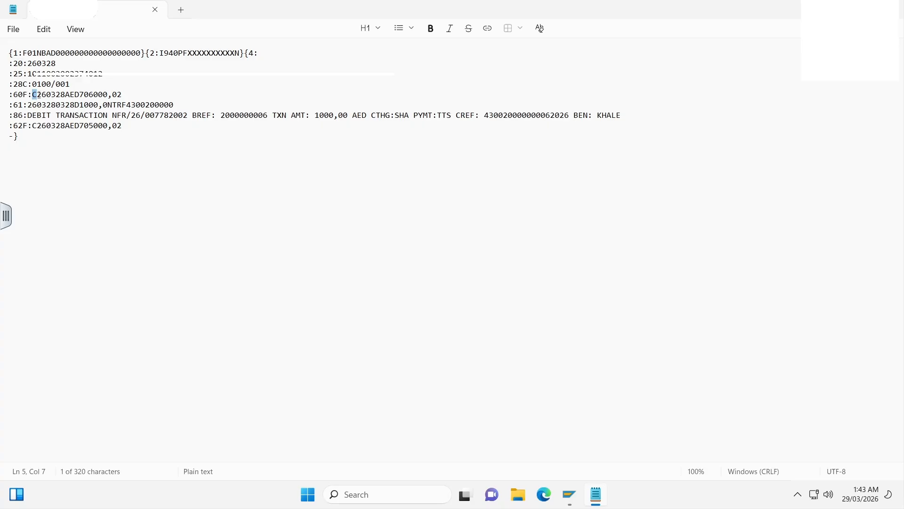
left_click(35, 97)
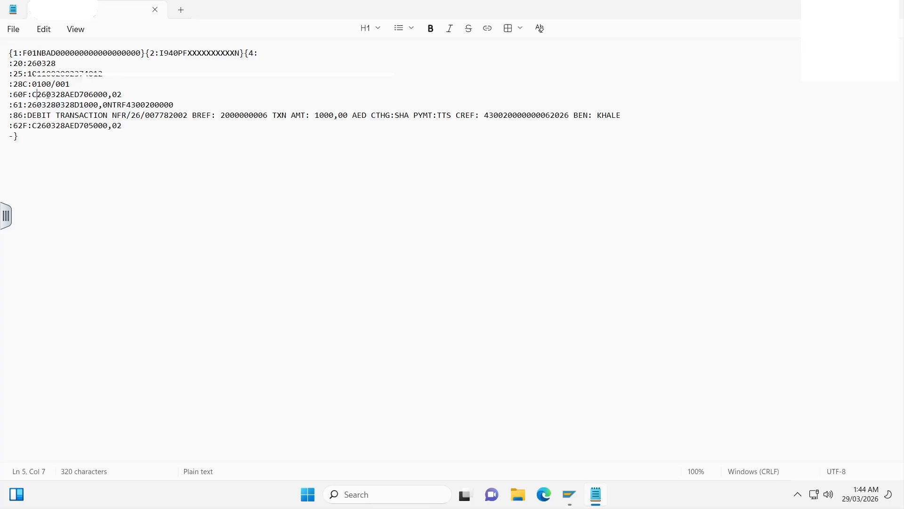
left_click_drag(46, 97, 59, 96)
left_click(57, 95)
left_click_drag(80, 95, 127, 94)
left_click(79, 95)
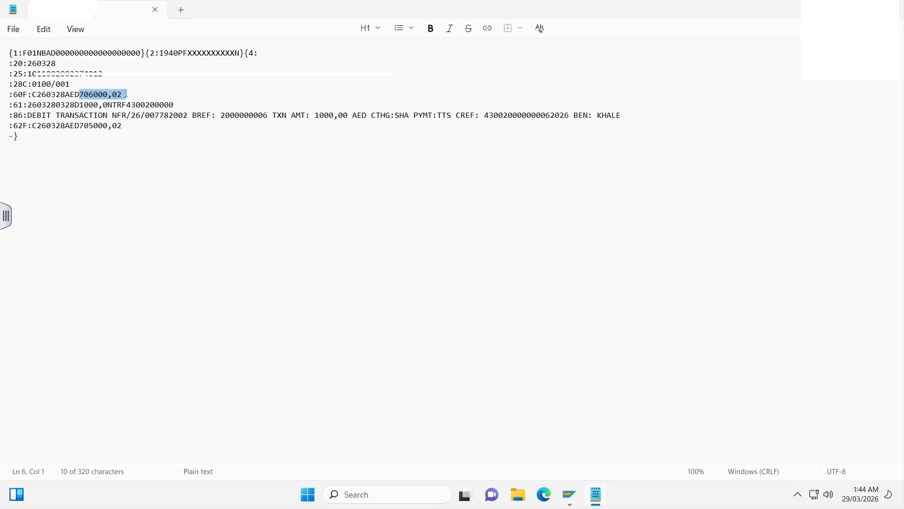
- Examine the :61: statement line, covering its value date, entry date and debit amount
left_click(14, 104)
left_click_drag(14, 103, 203, 103)
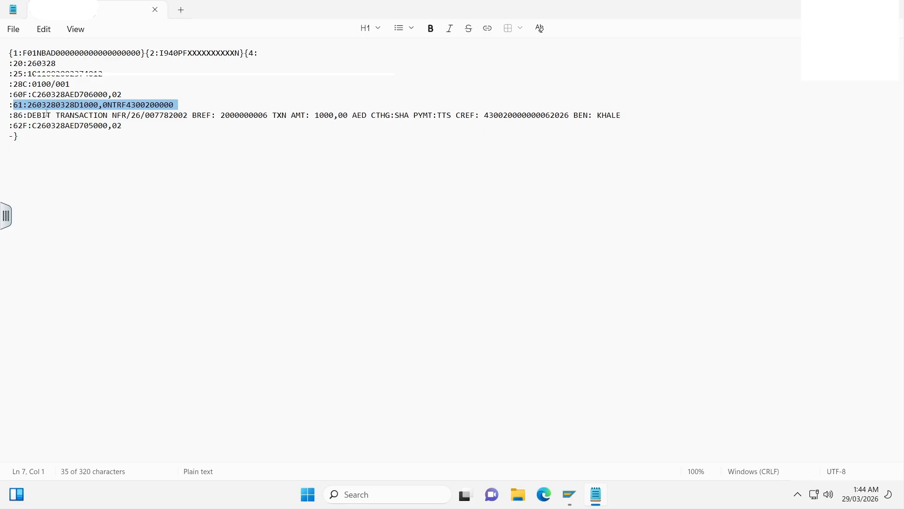
left_click(32, 106)
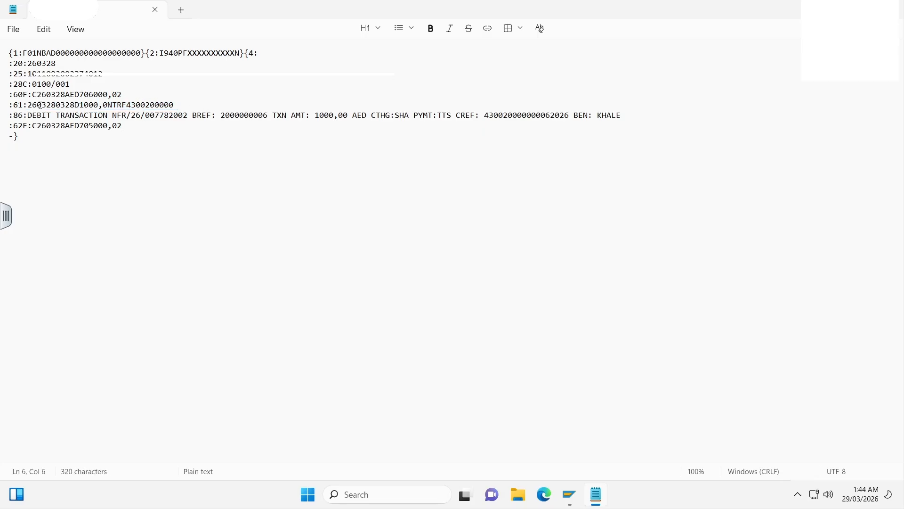
left_click(38, 106)
left_click(43, 105)
left_click_drag(46, 105, 58, 103)
left_click(47, 106)
left_click(70, 104)
left_click_drag(74, 104, 98, 104)
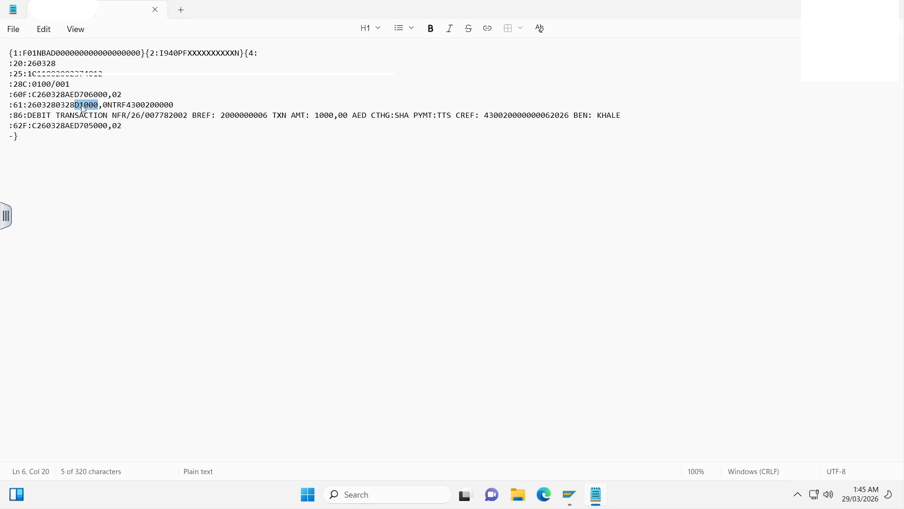
left_click(113, 104)
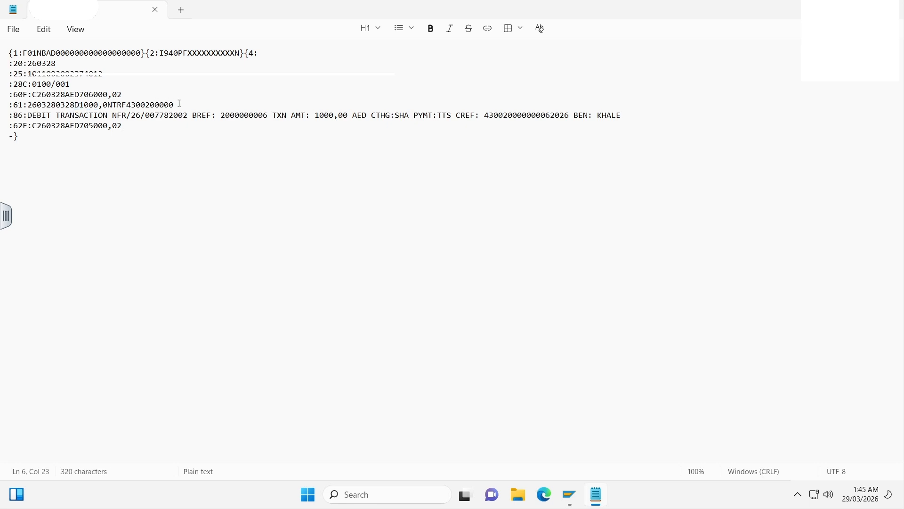
- Examine the transaction type code and the reference that close the :61: statement line
left_click_drag(174, 105, 107, 105)
key("Left")
left_click_drag(108, 104, 122, 105)
left_click(122, 104)
- Examine the :86: transaction details, including the BREF document reference and the leading and year parts of the CREF value
left_click_drag(29, 116, 9, 115)
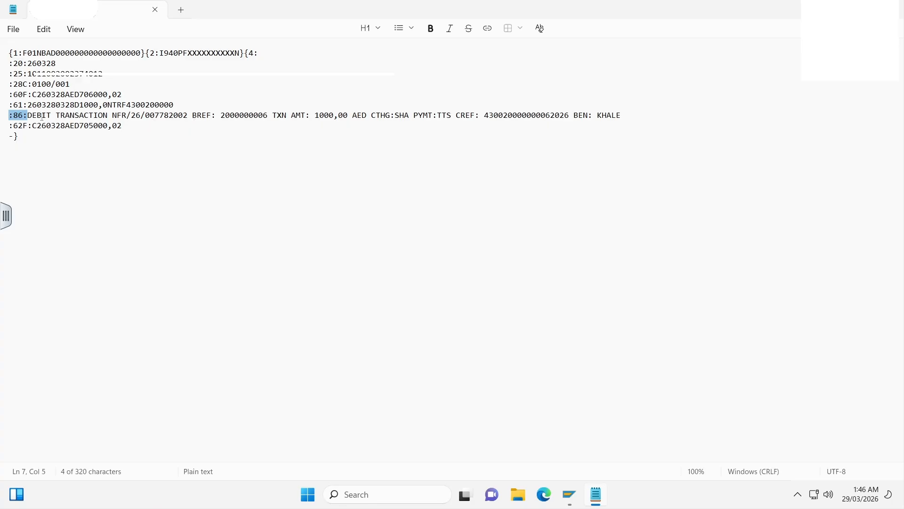
left_click_drag(126, 115, 633, 117)
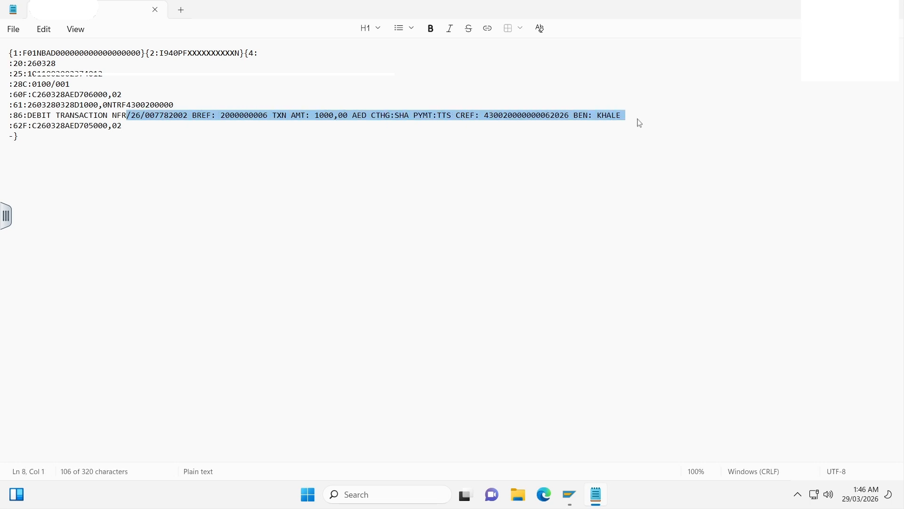
left_click(249, 116)
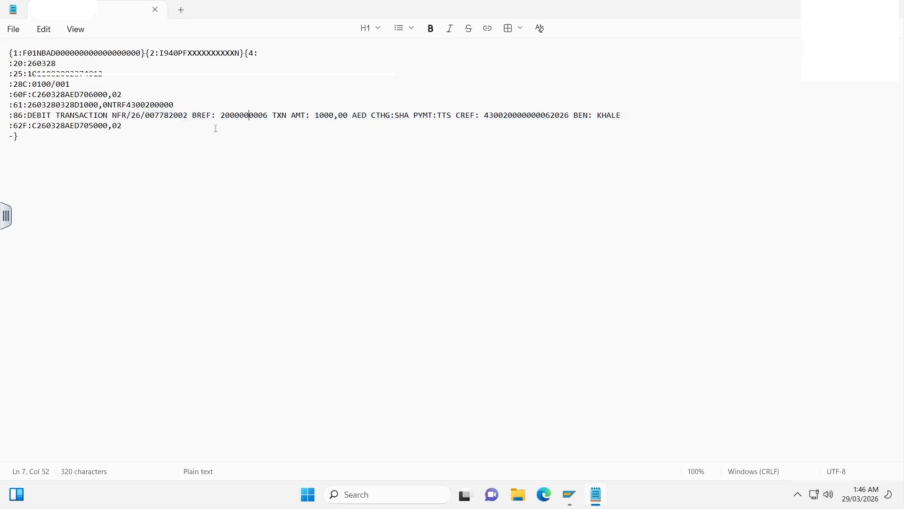
double_click(249, 118)
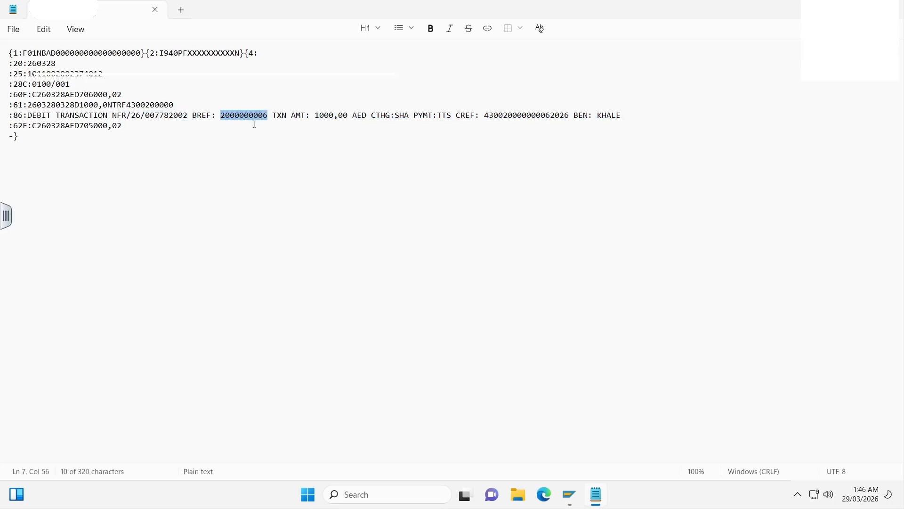
double_click(524, 116)
left_click(506, 115)
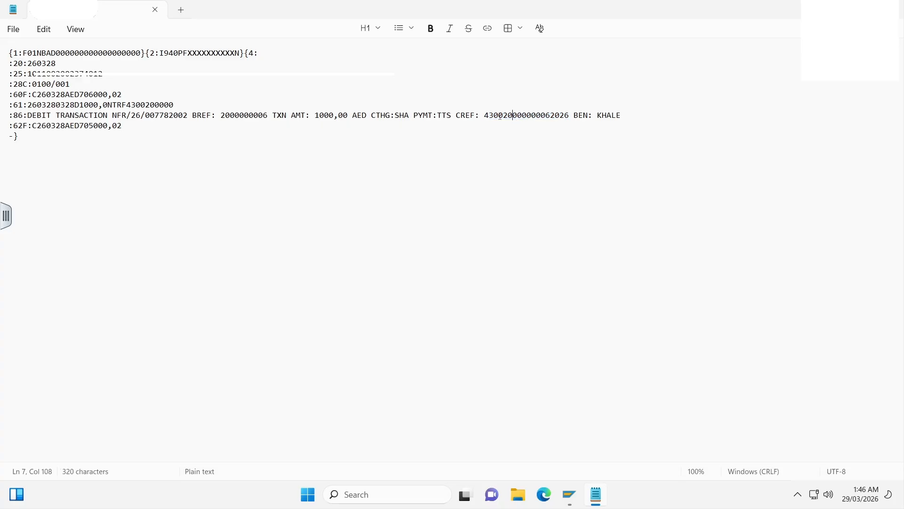
left_click_drag(498, 113, 488, 116)
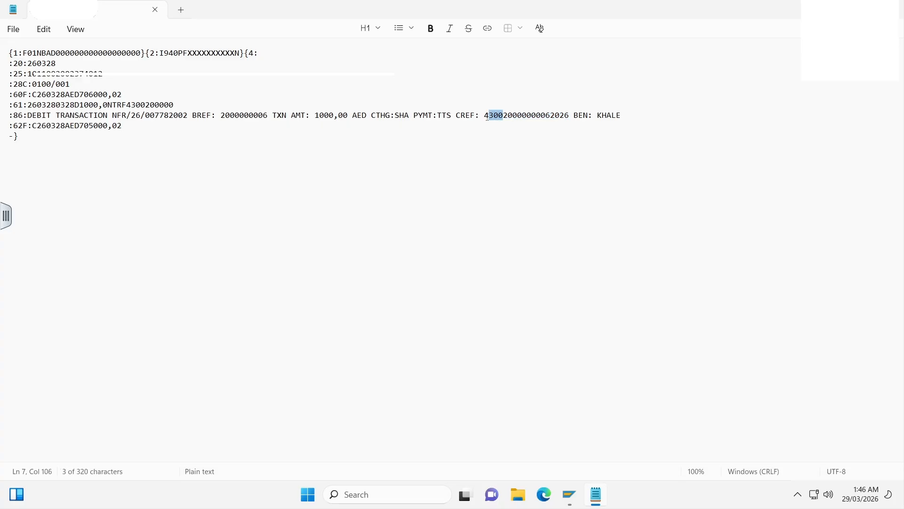
left_click(517, 116)
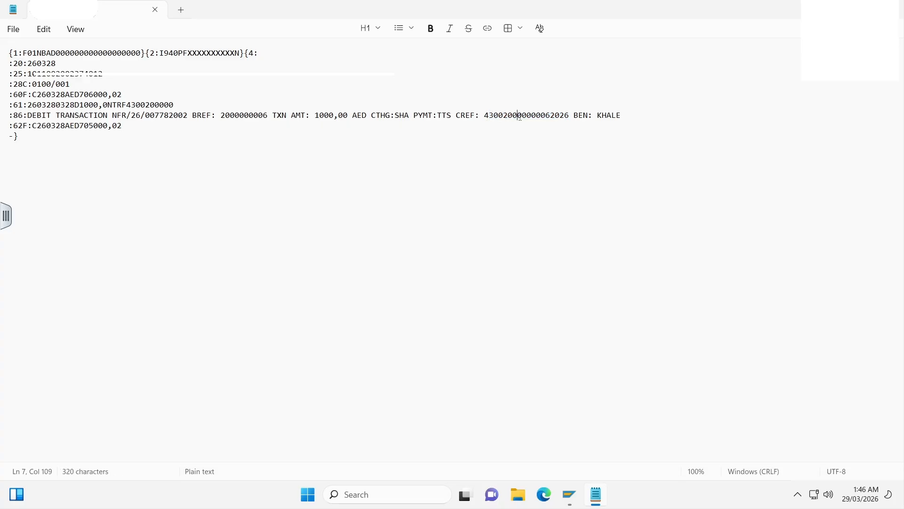
left_click_drag(550, 117, 564, 117)
left_click(565, 117)
- Examine the :62F: closing balance and compare it with the :60F: opening balance and the :61: debit amount
left_click_drag(37, 126, 126, 128)
left_click(70, 126)
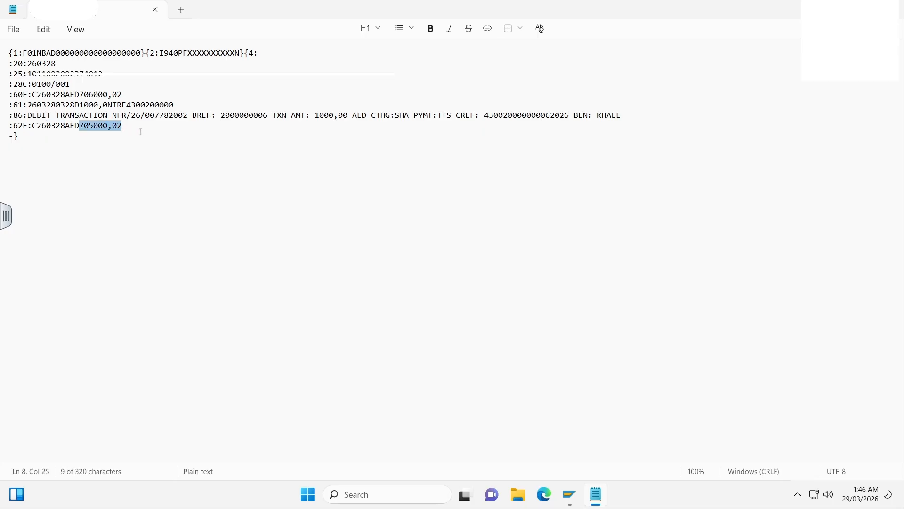
left_click(141, 131)
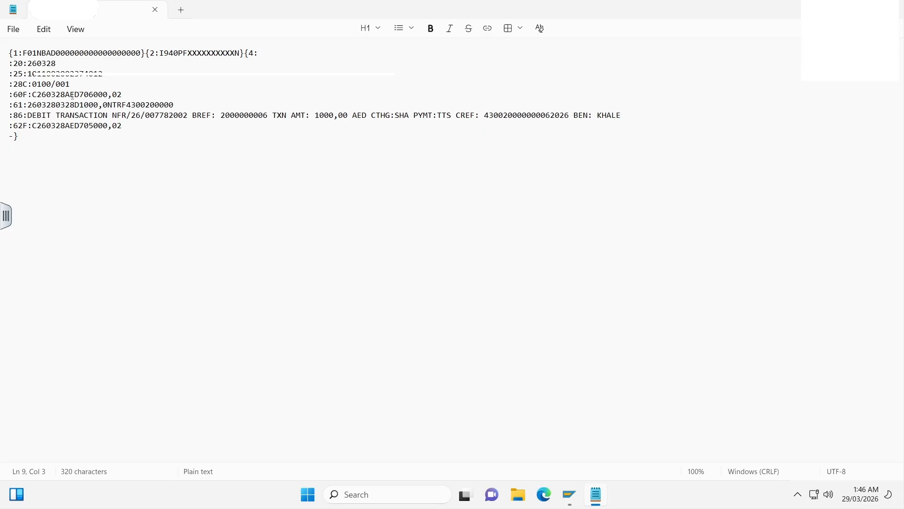
left_click_drag(80, 96, 104, 106)
left_click(104, 106)
left_click(100, 126)
- Switch to the SAP G/L Account Line Item Display and check the G/L account and the first open ZP item's document number
mouse_move(569, 494)
left_click(636, 433)
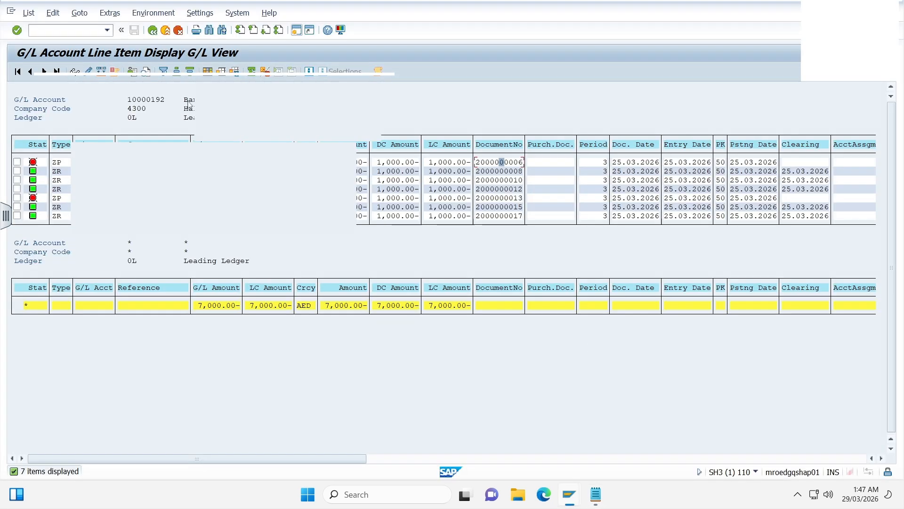
left_click(148, 99)
left_click(160, 101)
left_click(497, 163)
left_click(540, 164)
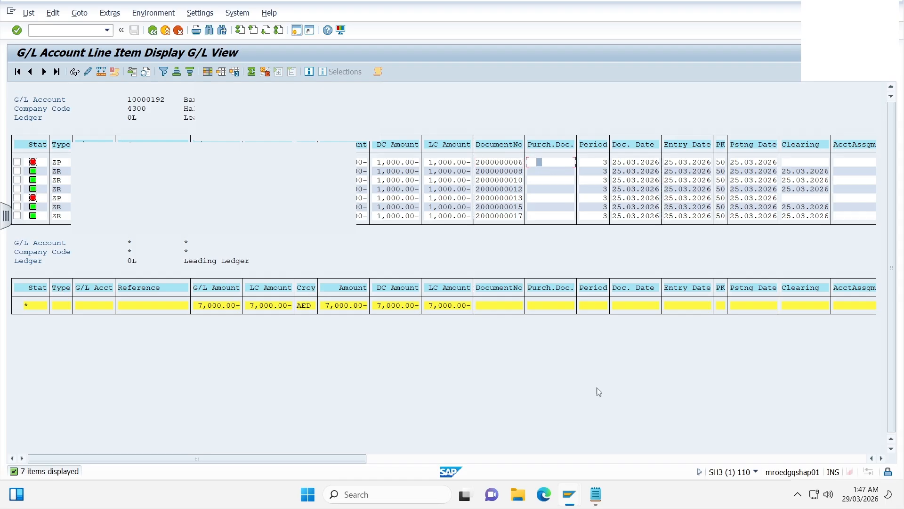
- Compare the BREF reference in the :86: line with the open ZP item's document number in the G/L line item display
left_click(597, 502)
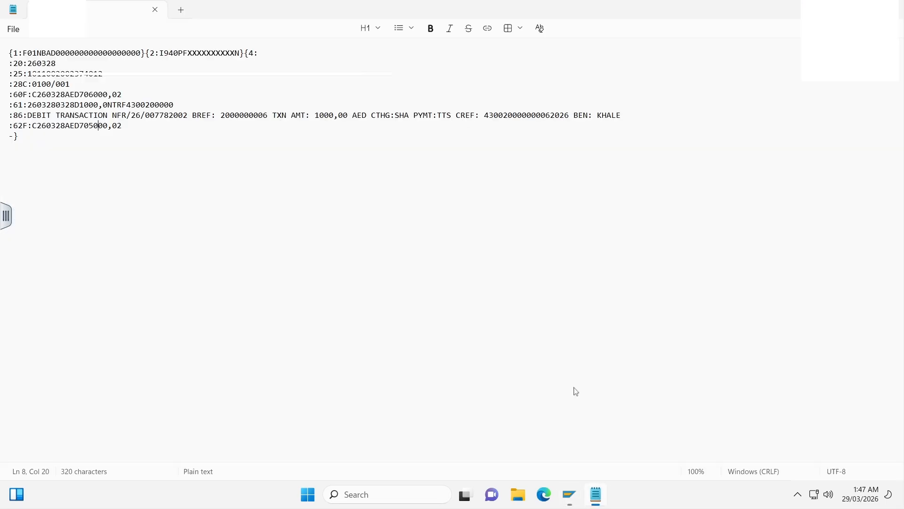
double_click(241, 115)
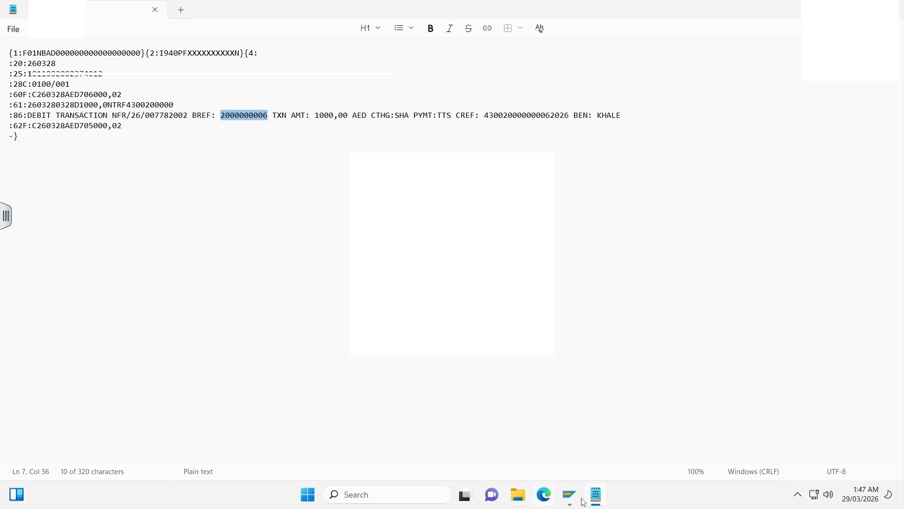
mouse_move(576, 499)
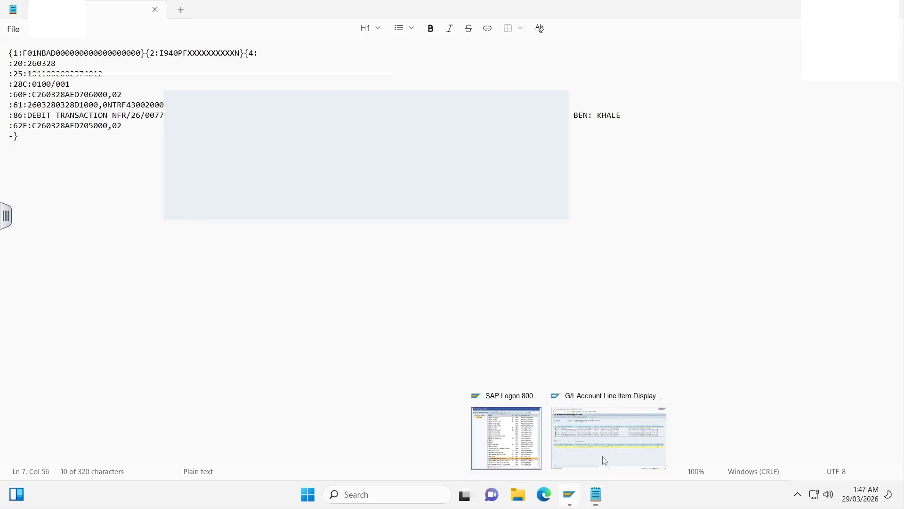
left_click(599, 398)
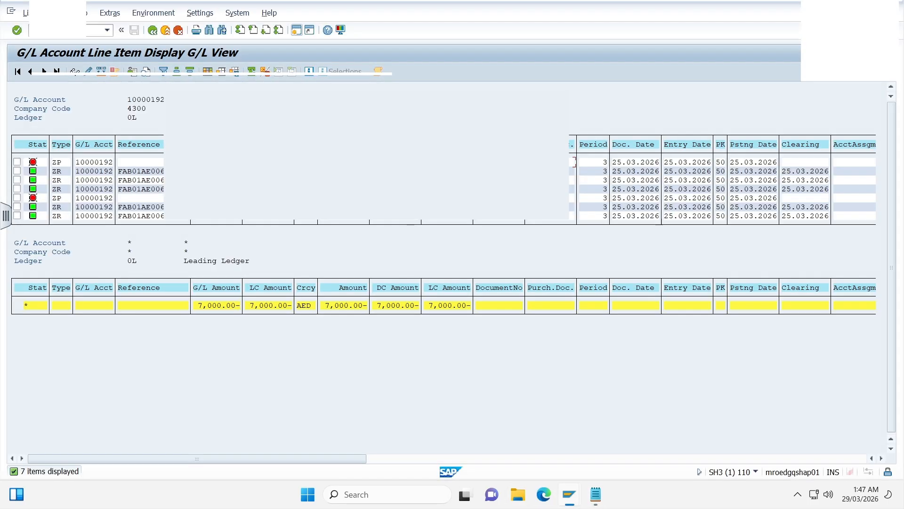
- Display the balances of G/L account 10000190 for company code 4300 and check the period 3 cumulative balance
left_click(152, 31)
left_click(153, 31)
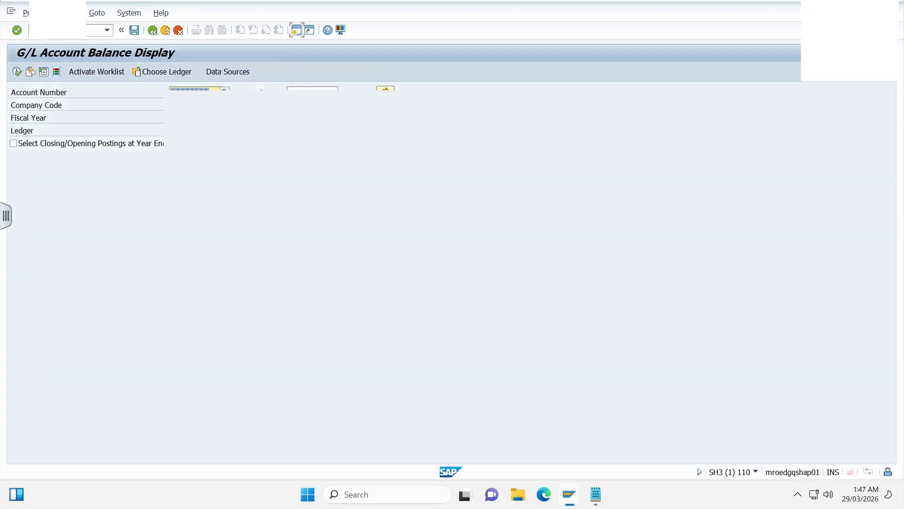
key("BackSpace")
type("000019")
key("F8")
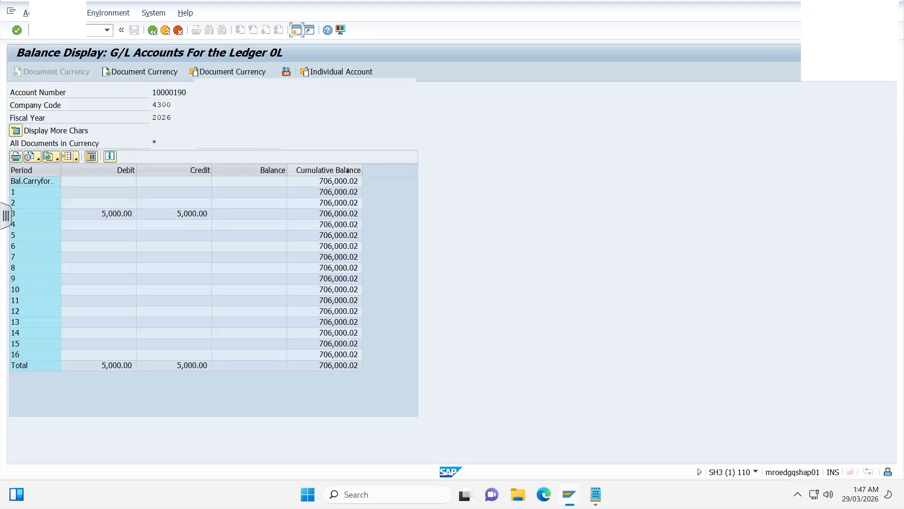
left_click(332, 215)
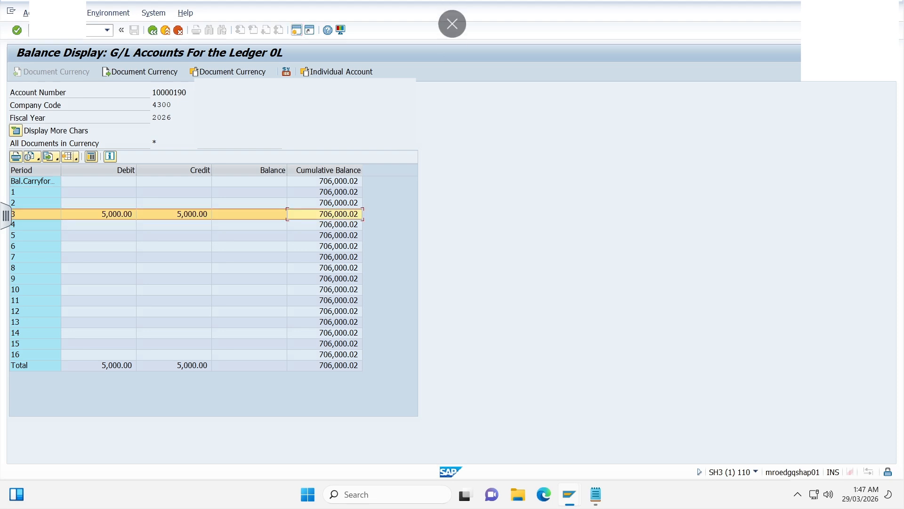
- Switch to the MT940 file to compare its :60F: opening balance with the G/L cumulative balance, and return to SAP
key("alt+Tab")
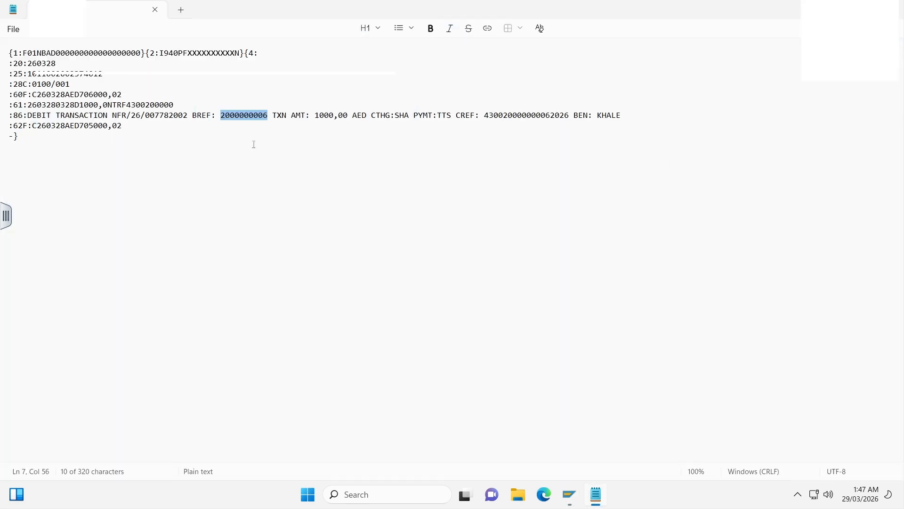
left_click(254, 145)
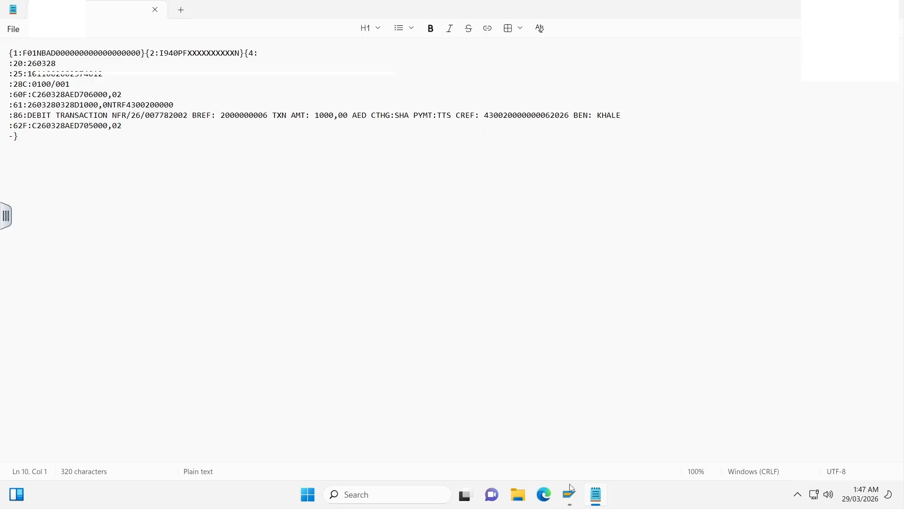
mouse_move(571, 489)
left_click(595, 436)
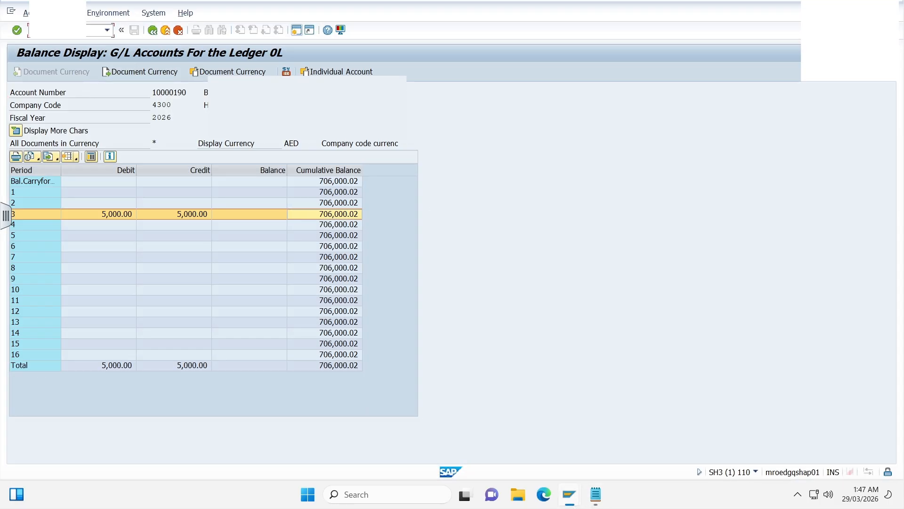
- Leave the balance display and open the bank statement import transaction FF_5
type("/n")
key("Return")
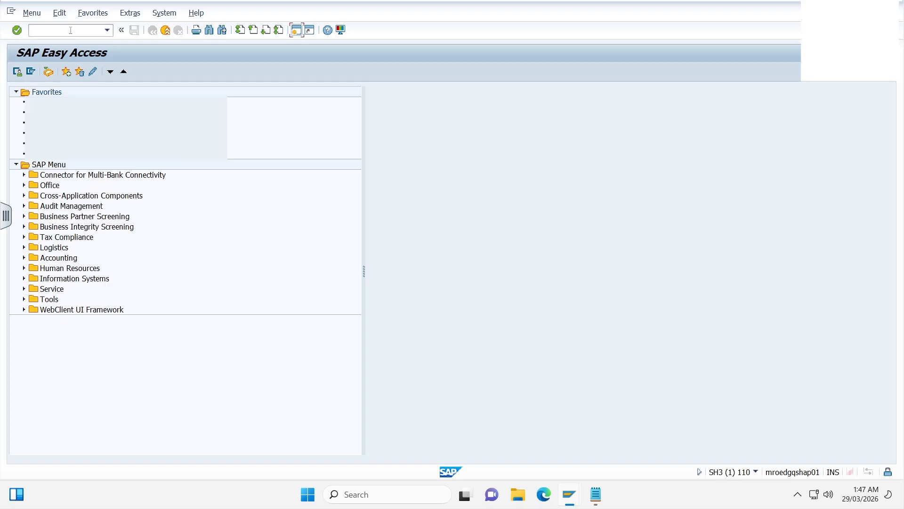
type("FF_5")
key("Return")
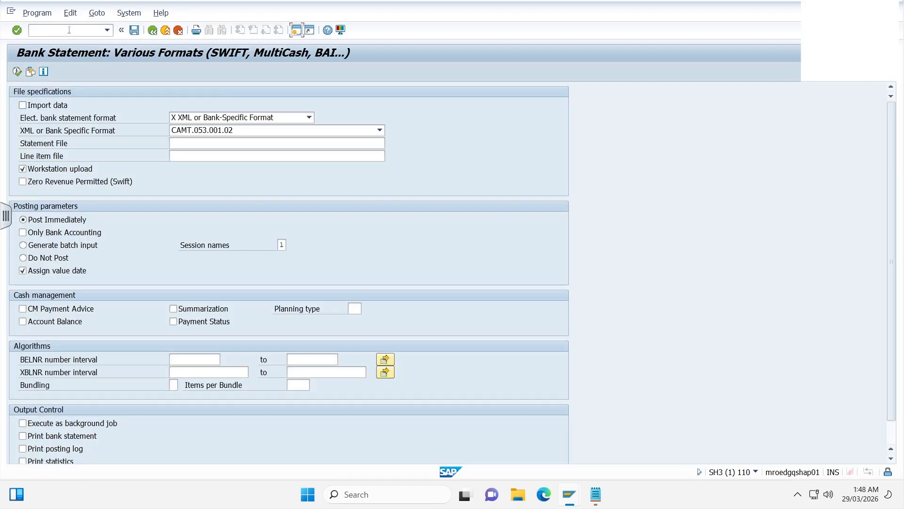
- Enable Import data and set the electronic bank statement format to SWIFT MT940 international format (field 86 unstructured)
left_click(23, 105)
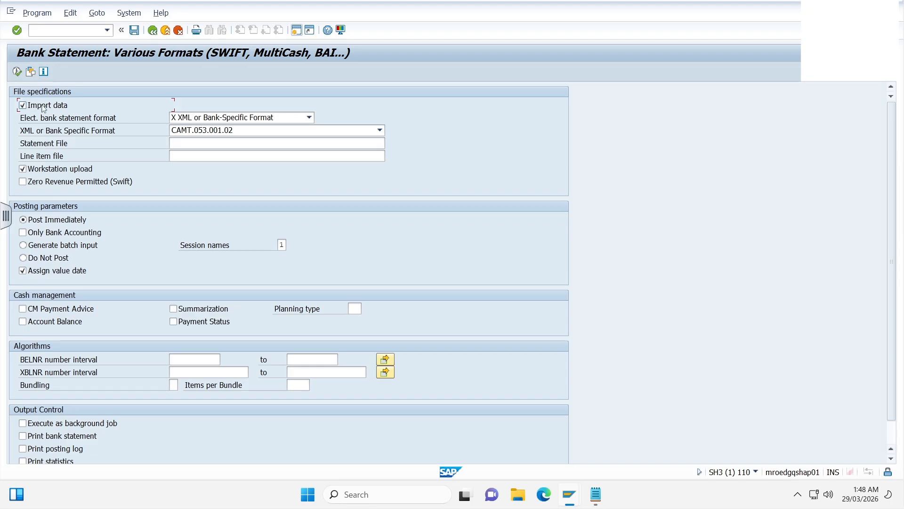
left_click(282, 132)
left_click(278, 120)
left_click(278, 119)
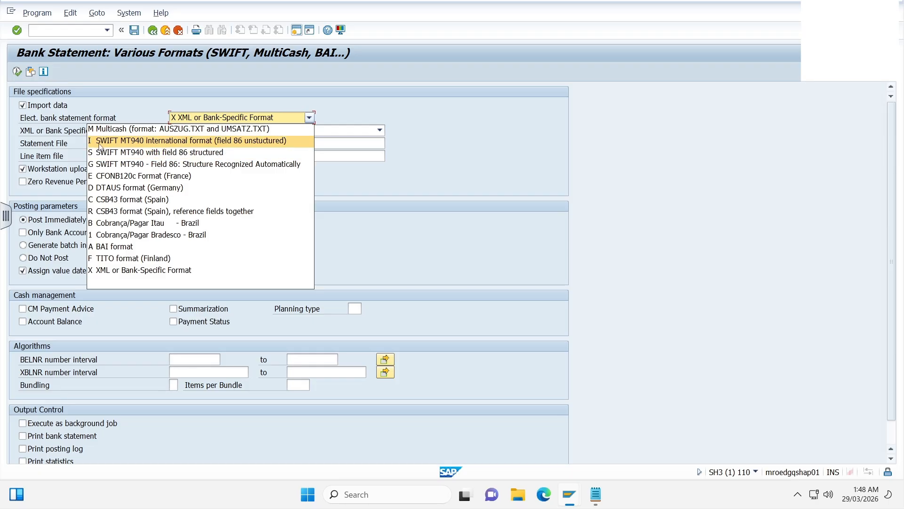
left_click(113, 143)
left_click(261, 132)
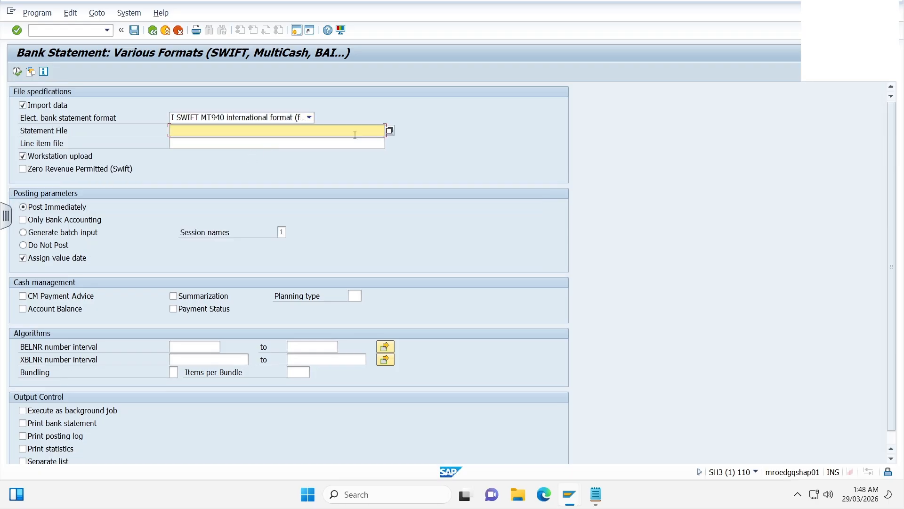
- Choose 4300-SH3110.txt as the statement file and run the import with Post Immediately, Print posting log and Print statistics, allowing access to the file
left_click(392, 132)
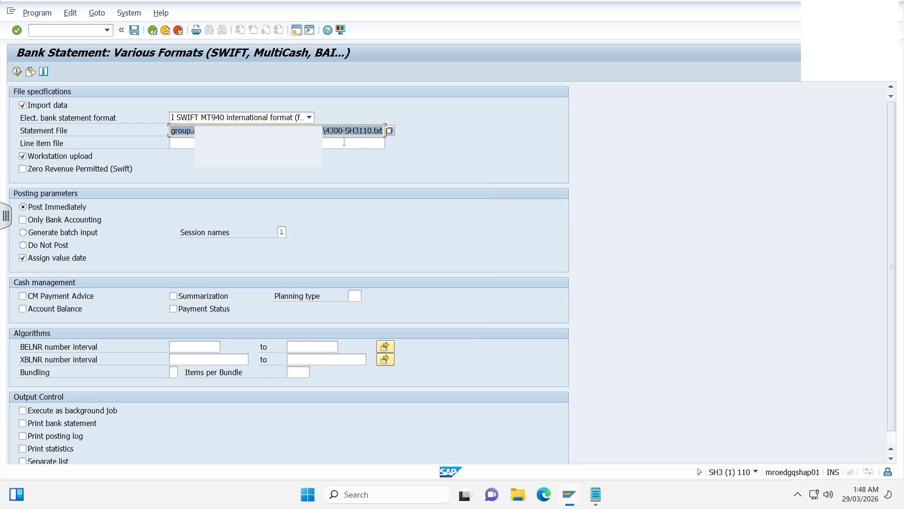
left_click(75, 234)
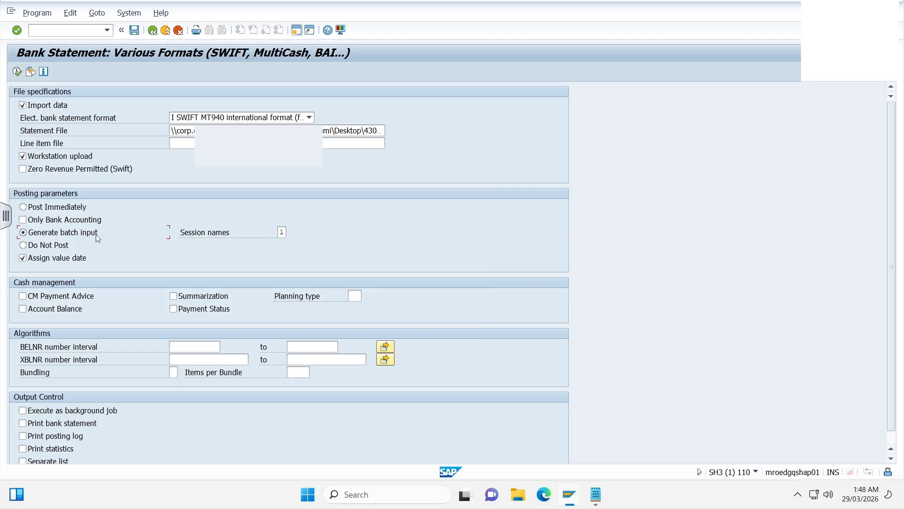
left_click(55, 208)
left_click(17, 72)
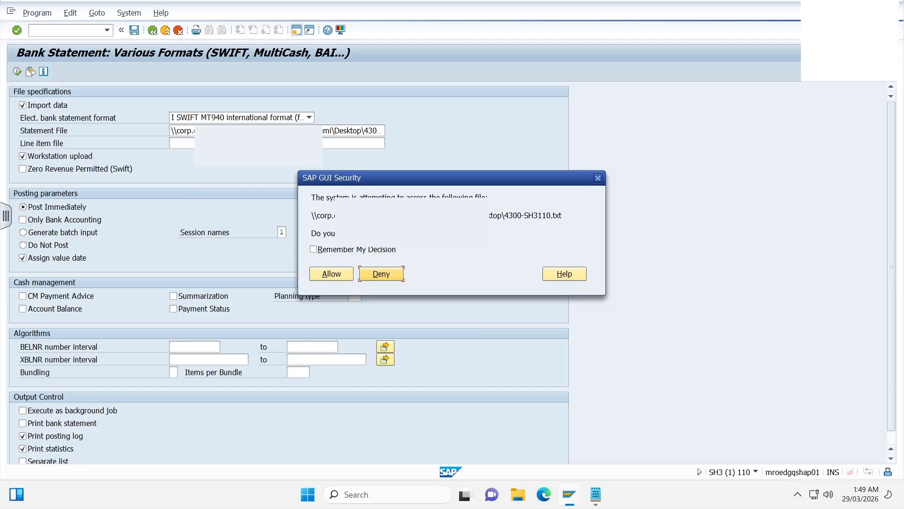
left_click(332, 274)
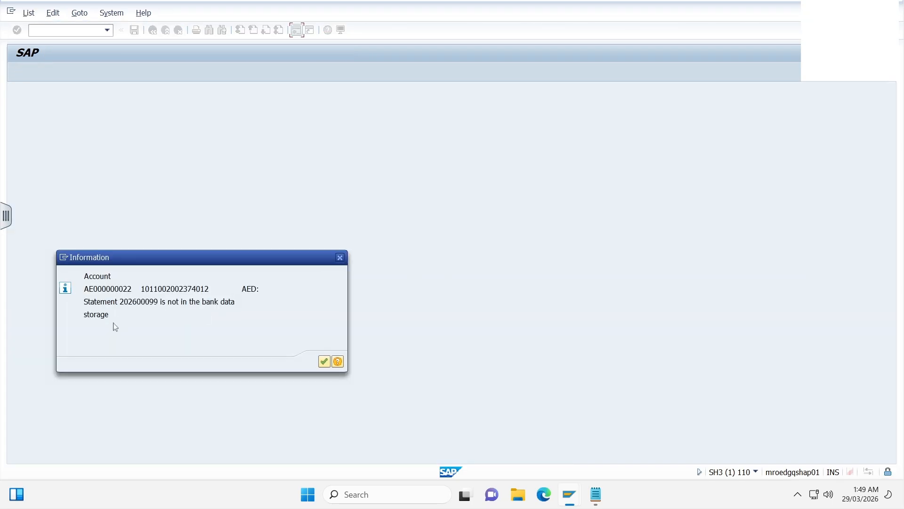
- Compare the statement number in the information message with the :28C: tag in the MT940 file, and continue the import
left_click_drag(149, 300, 162, 300)
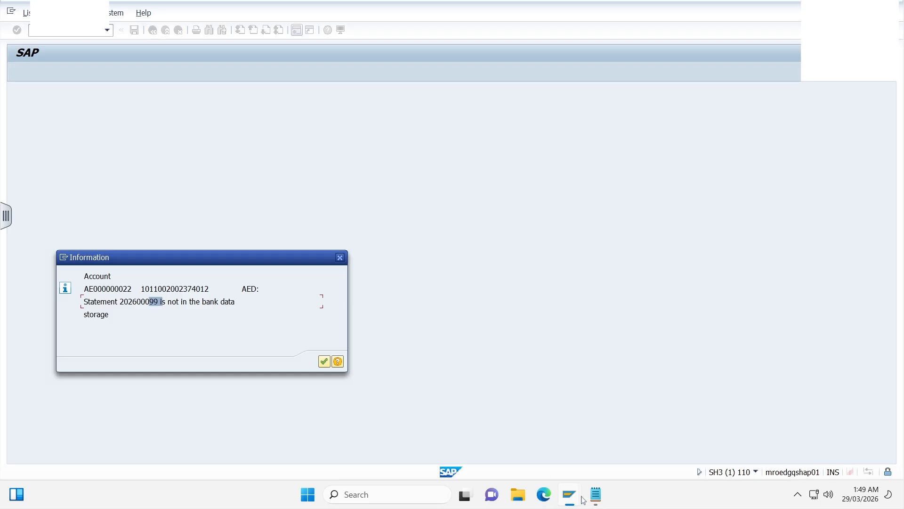
left_click(595, 494)
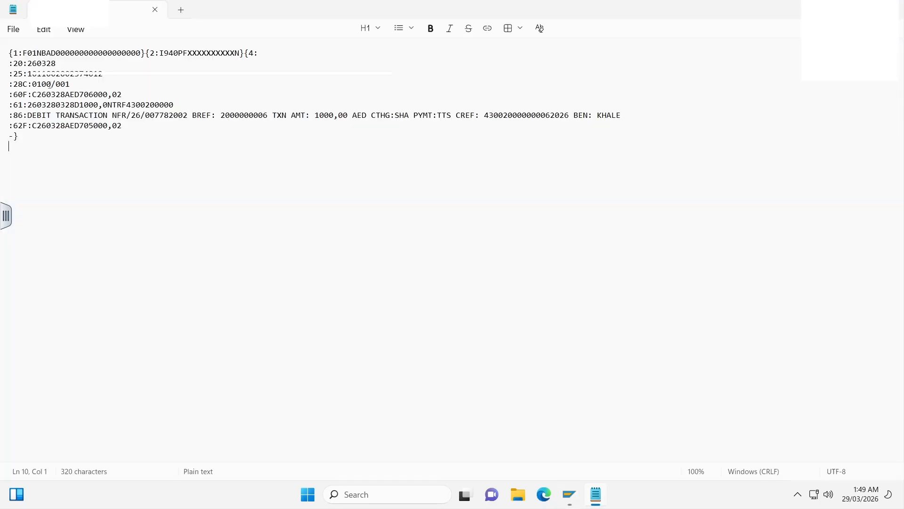
left_click(38, 85)
mouse_move(576, 503)
left_click(629, 462)
left_click_drag(169, 262, 308, 221)
left_click(462, 320)
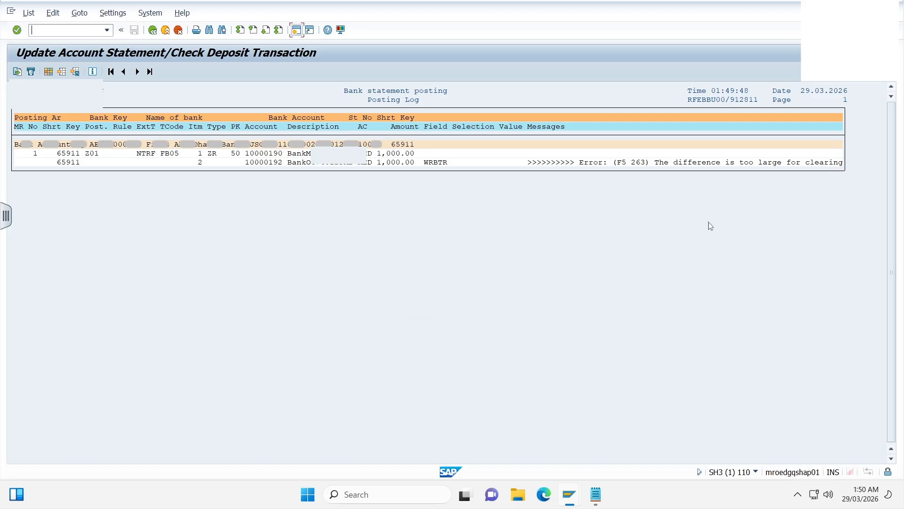
- Examine the statement number and short key in the posting log, and return to the import selection screen
left_click(384, 118)
left_click(388, 145)
left_click(420, 147)
left_click(389, 146)
left_click(152, 31)
left_click(152, 30)
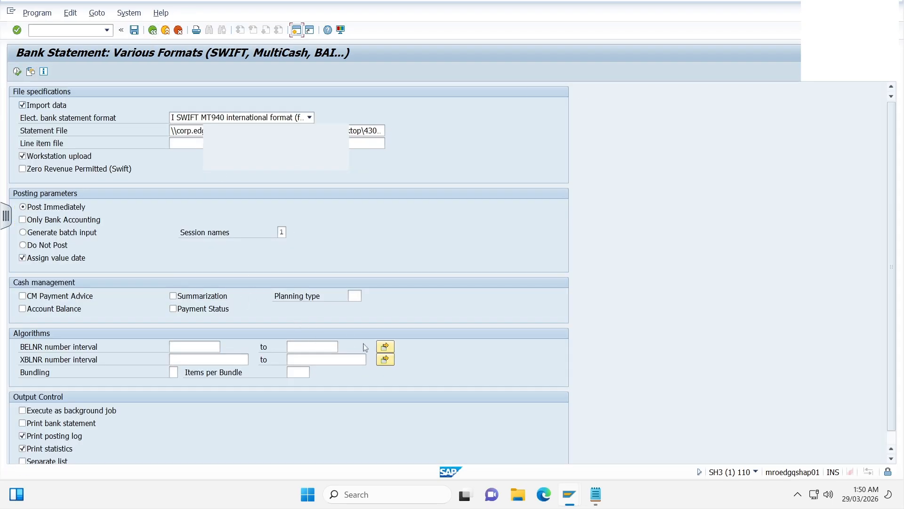
- Check the statement number in the :28C: tag of the MT940 file again and return to the import screen
left_click(604, 493)
left_click_drag(72, 83, 32, 83)
left_click(37, 85)
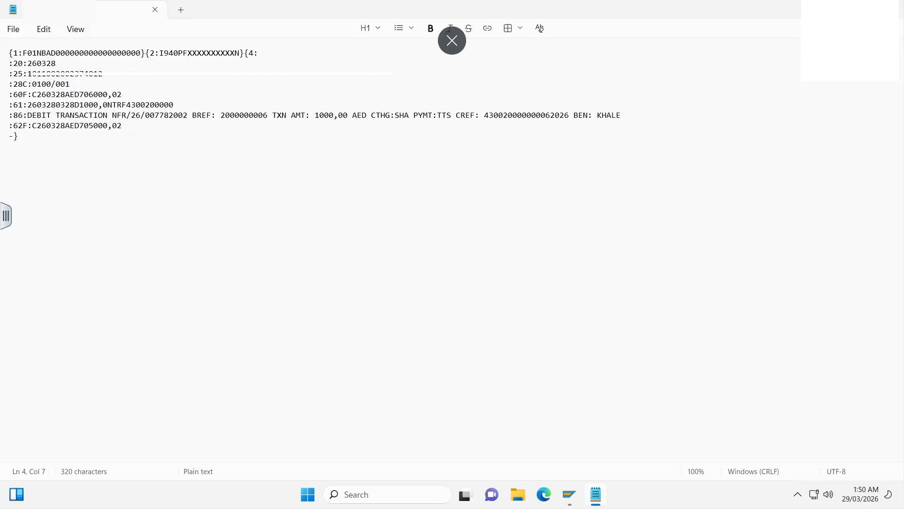
left_click(837, 9)
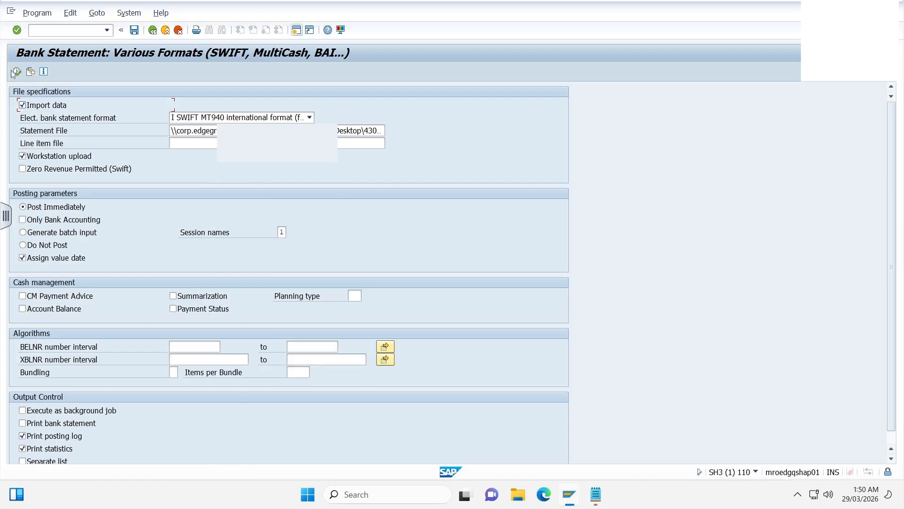
- Try to import the same statement file a second time, allowing file access and acknowledging the message
left_click(17, 71)
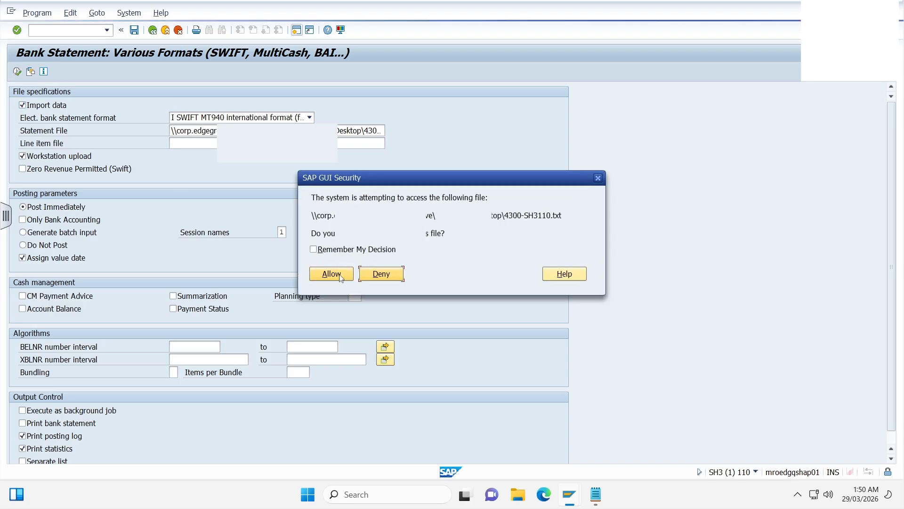
left_click(333, 274)
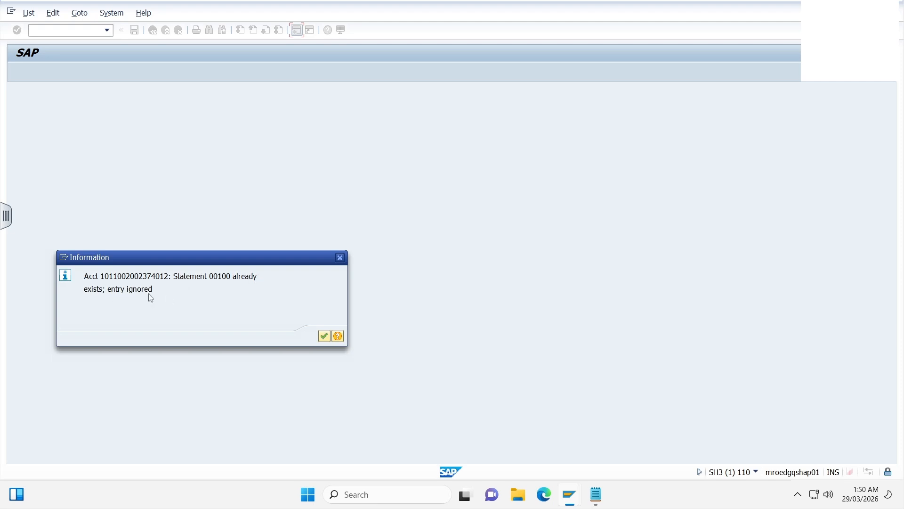
left_click(324, 336)
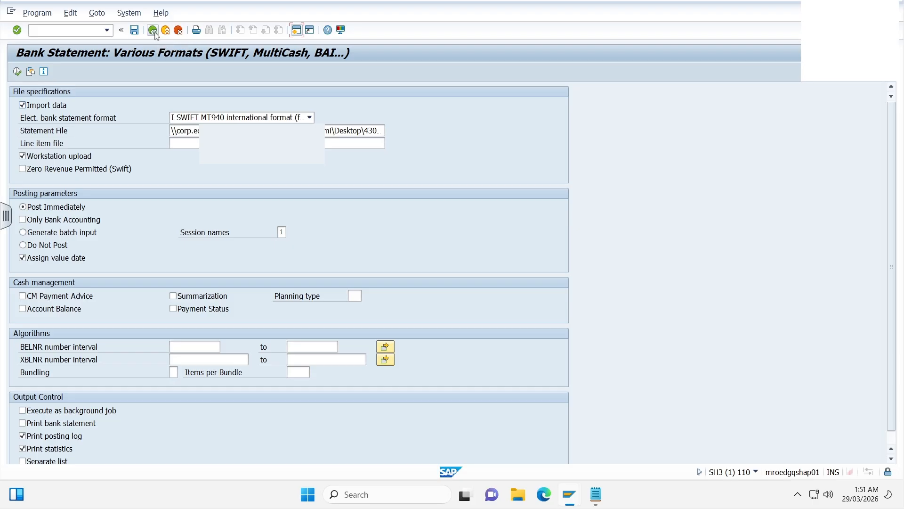
- Leave the import screen, open transaction SE16N and load the table FEBKO
left_click(154, 32)
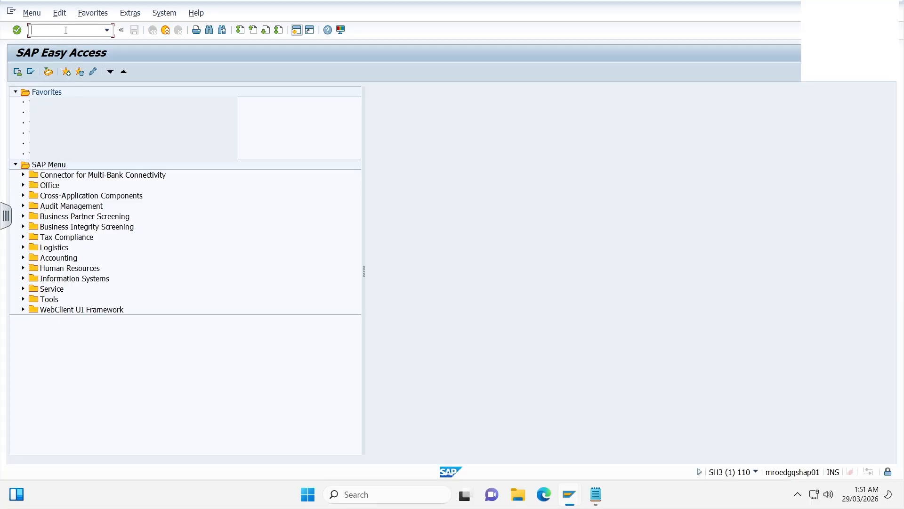
type("se16n")
key("Return")
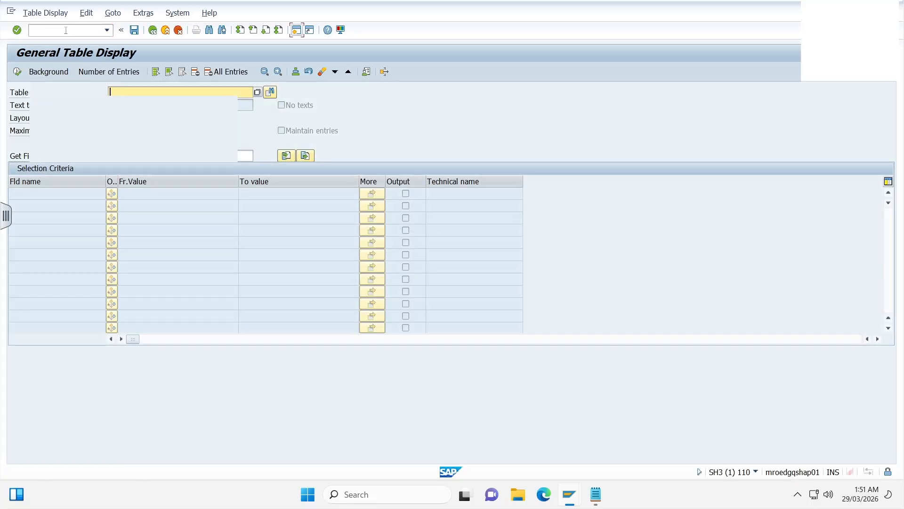
type("re")
type("febko")
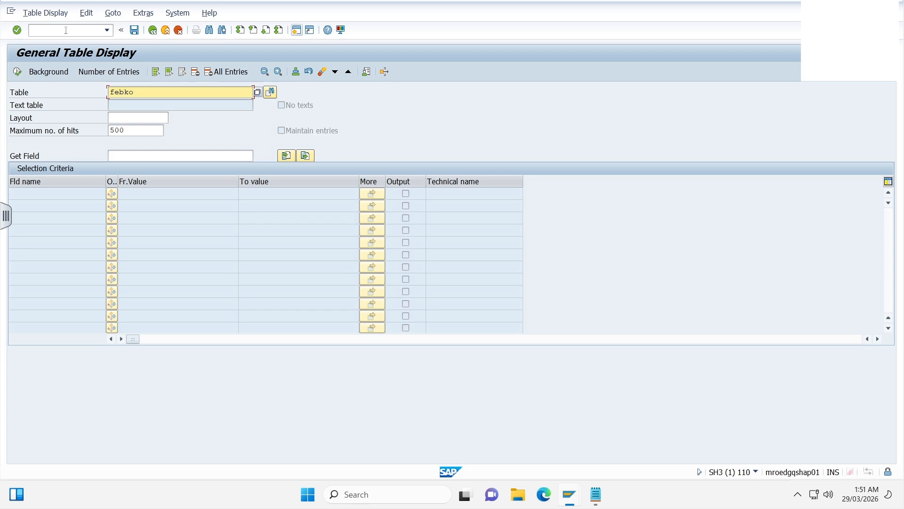
key("Return")
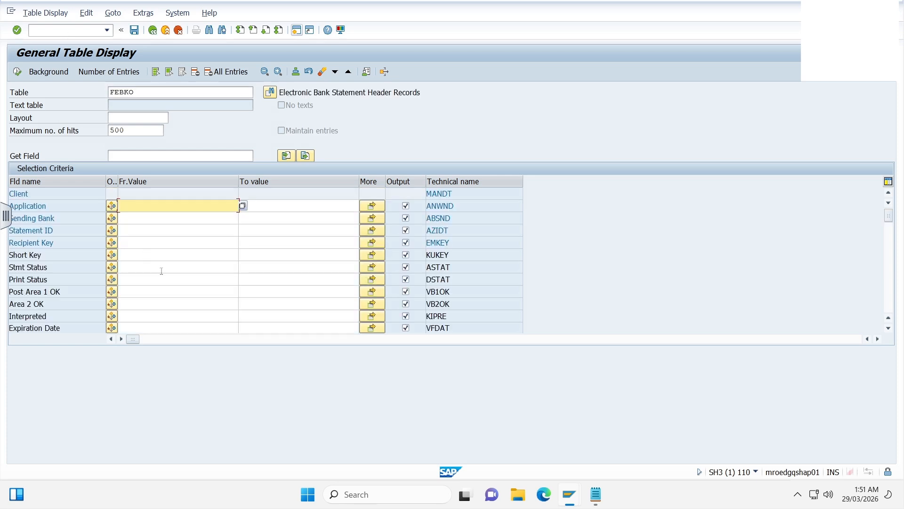
- List the FEBKO entries for the statement's bank account number with no hit limit, sorted by statement date in descending order
scroll(167, 286, "down", 3)
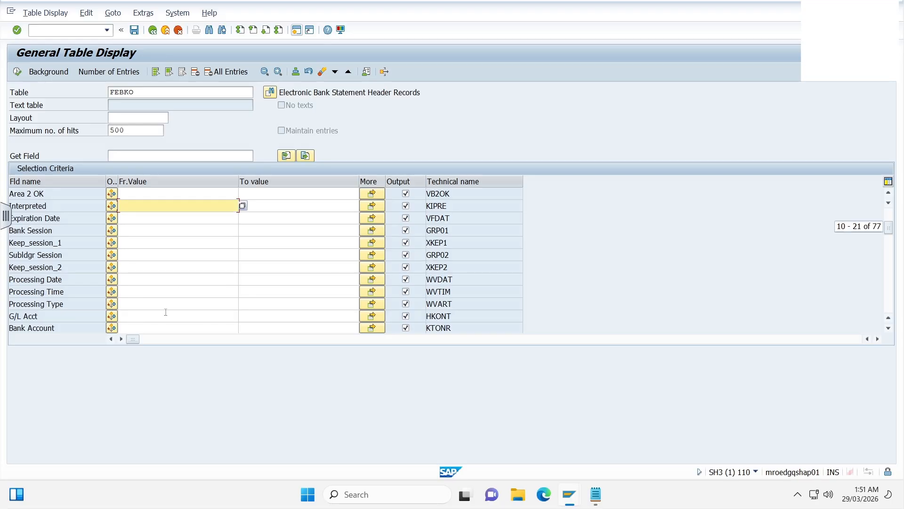
left_click(169, 327)
key("ctrl+v")
double_click(135, 130)
key("Delete")
left_click(17, 71)
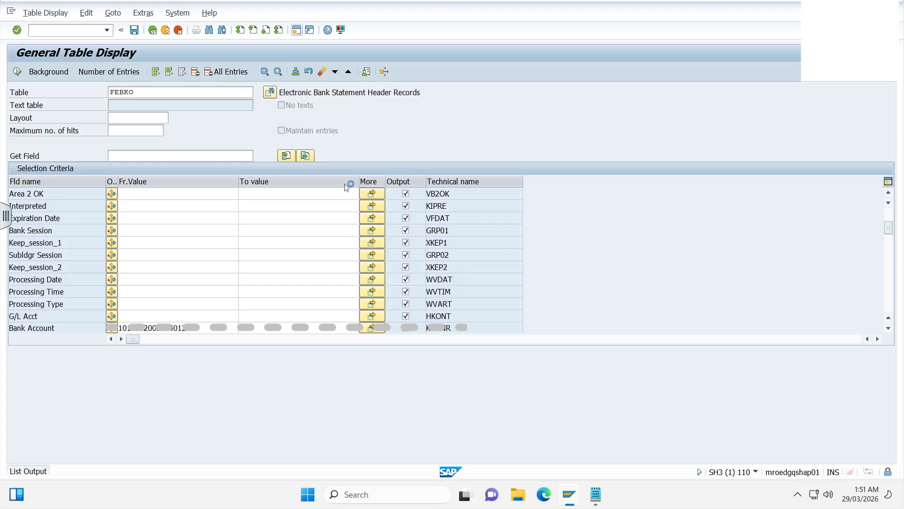
left_click(828, 169)
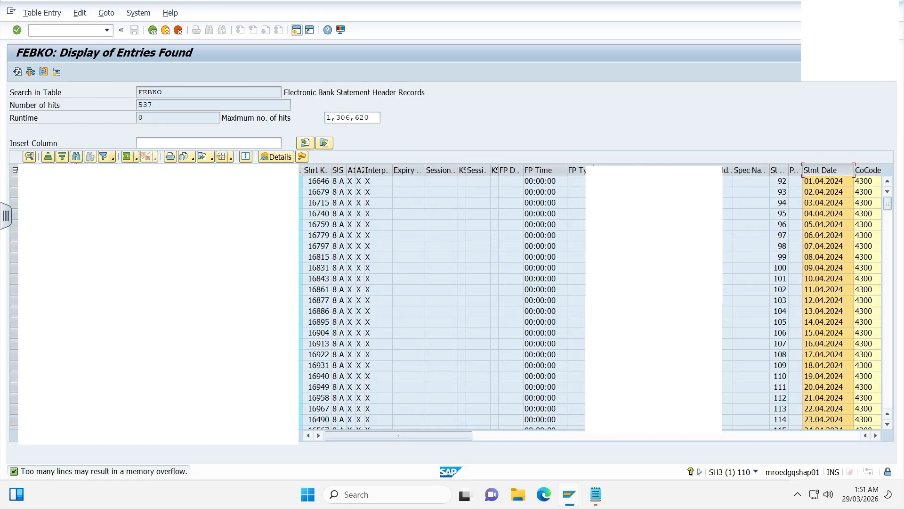
left_click(63, 157)
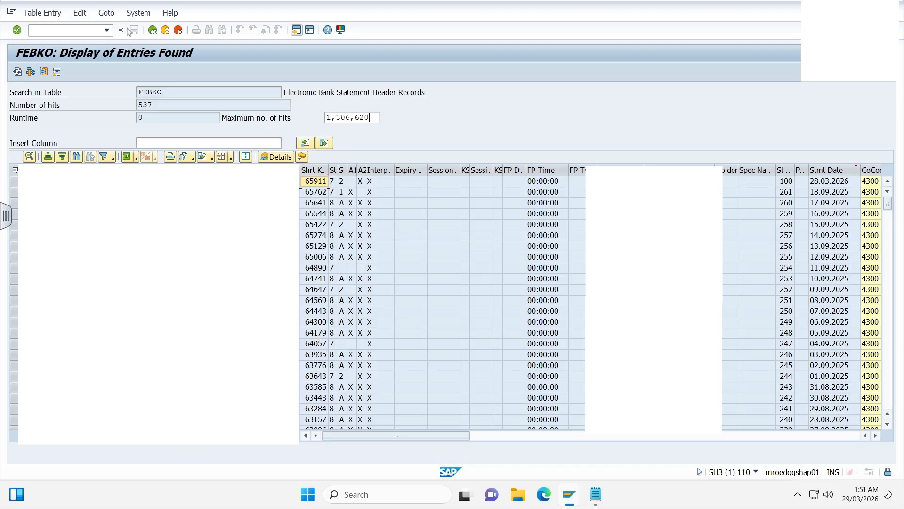
- Open transaction SE38 and execute the program RFEBKA96
type("/")
type("se38")
key("Return")
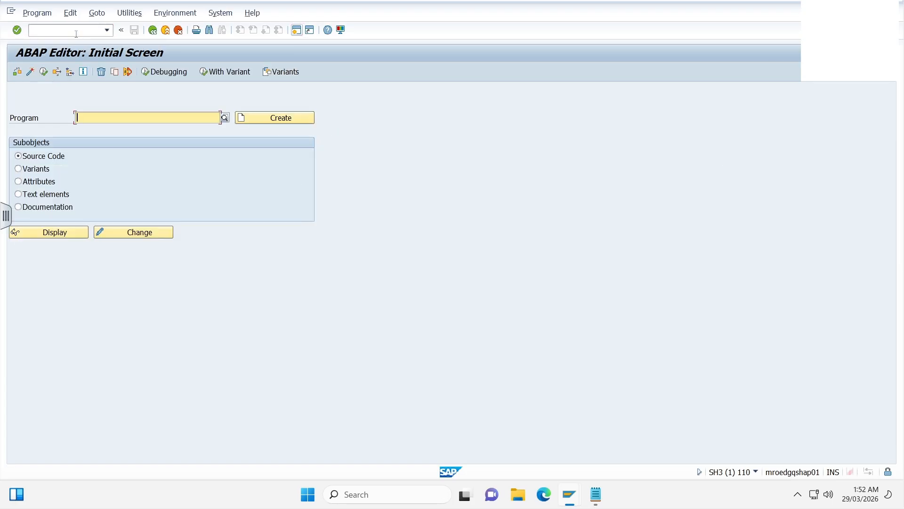
type("RFEBKA96")
key("Return")
left_click(43, 71)
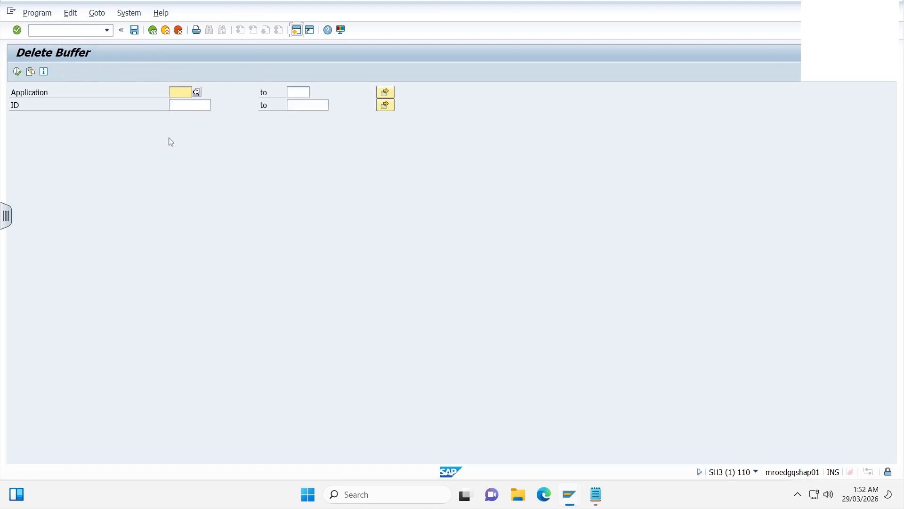
- List the buffered statement for application 0001 (Electronic and manual bank statement) with ID 65911
left_click(196, 92)
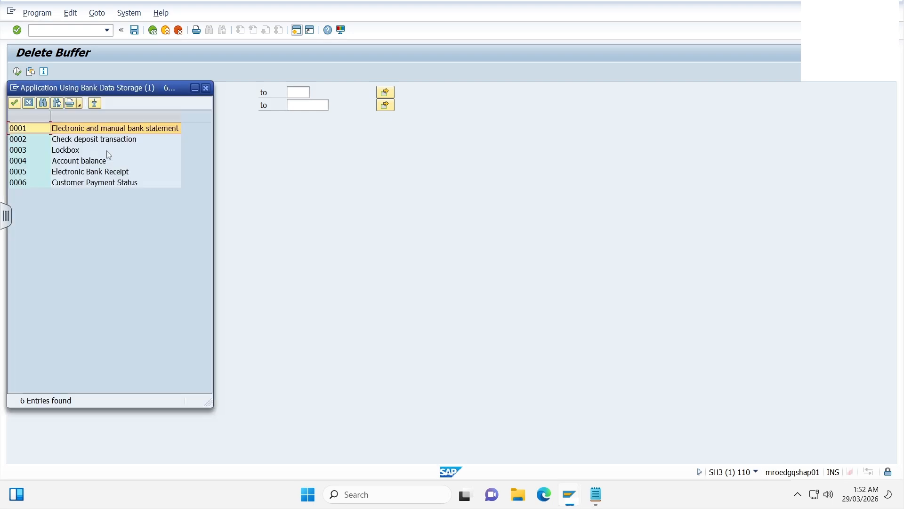
double_click(63, 133)
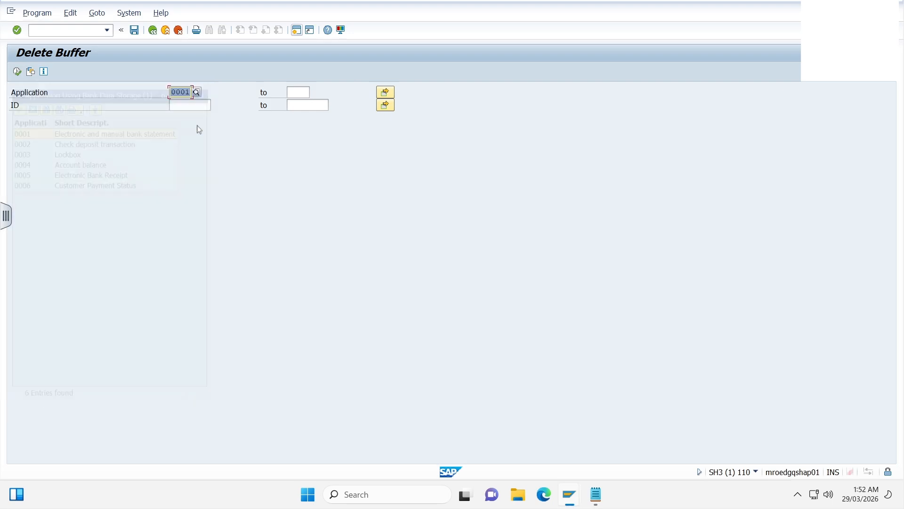
left_click(210, 106)
type("65911")
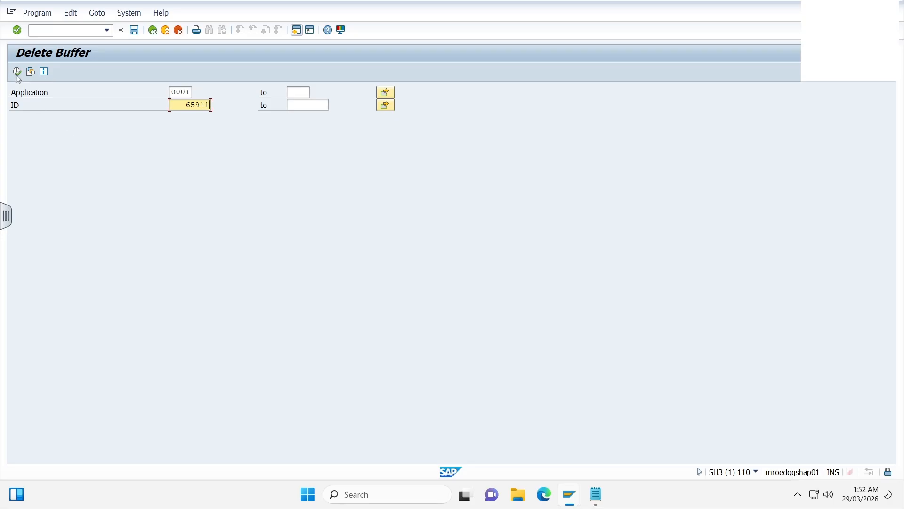
left_click(17, 75)
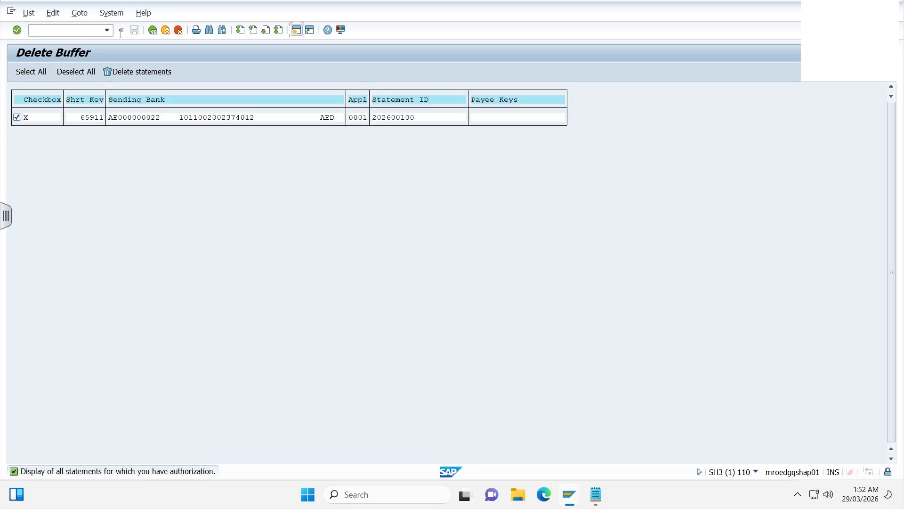
- Clear the statement ID to list all buffered statements of application 0001, and return to the selection
left_click(153, 30)
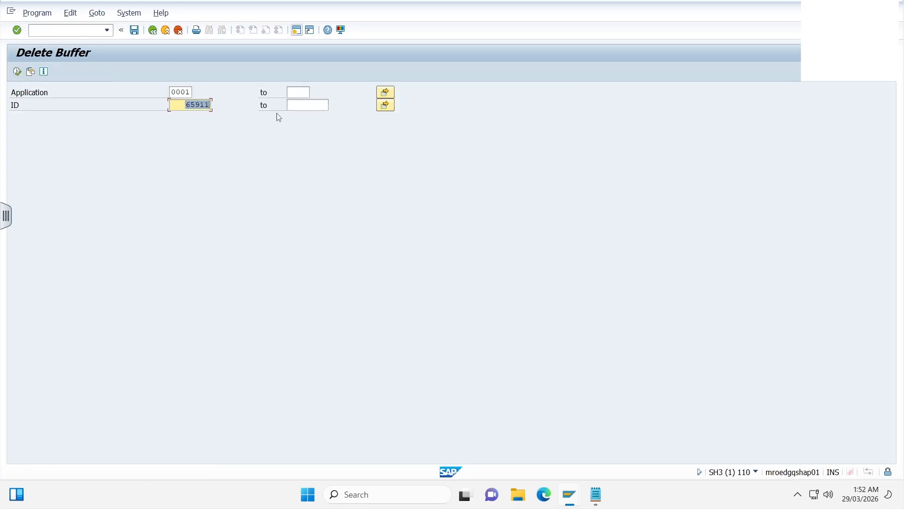
key("Delete")
left_click(17, 71)
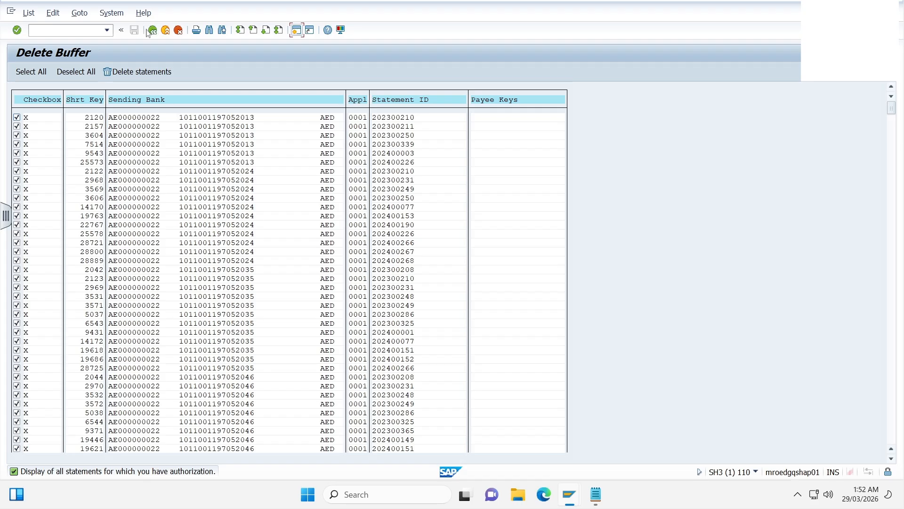
key("F3")
- Select ID 65911 again, delete that bank statement with confirmation, and leave the program to the SAP Easy Access screen
left_click(189, 104)
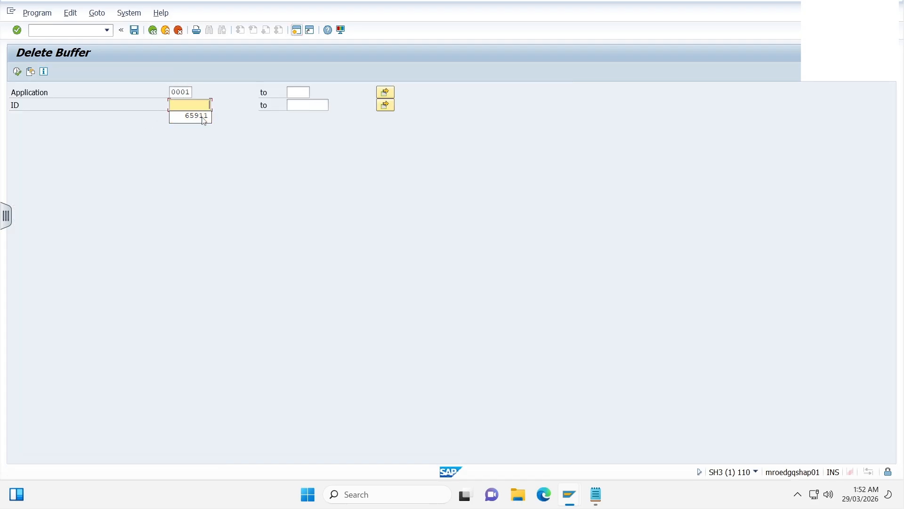
left_click(202, 116)
left_click(17, 72)
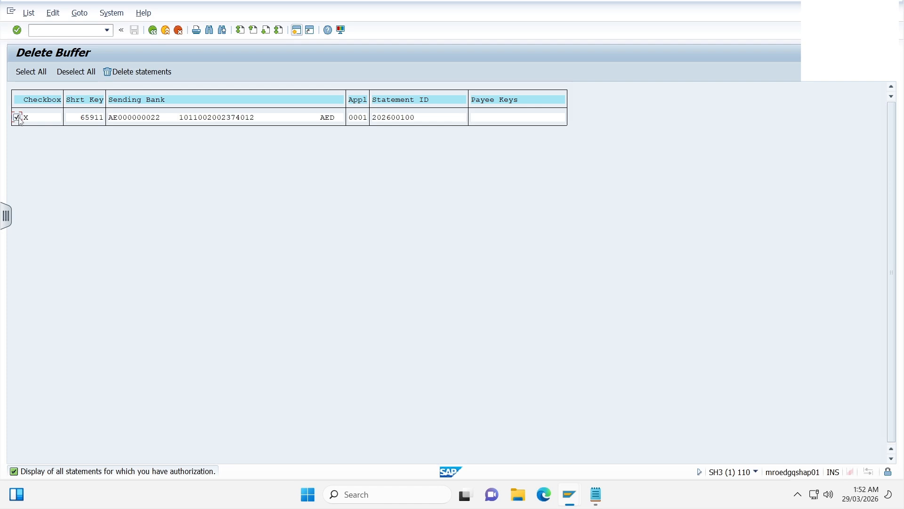
left_click(128, 72)
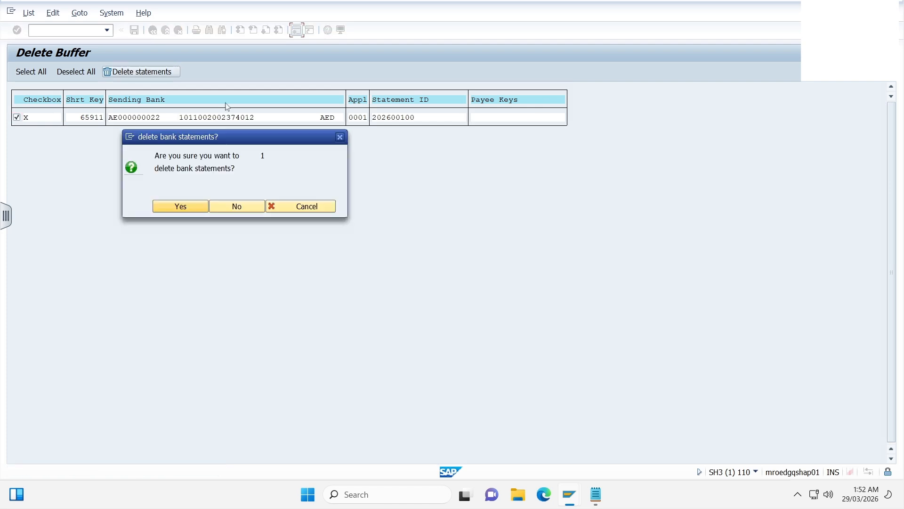
left_click(204, 206)
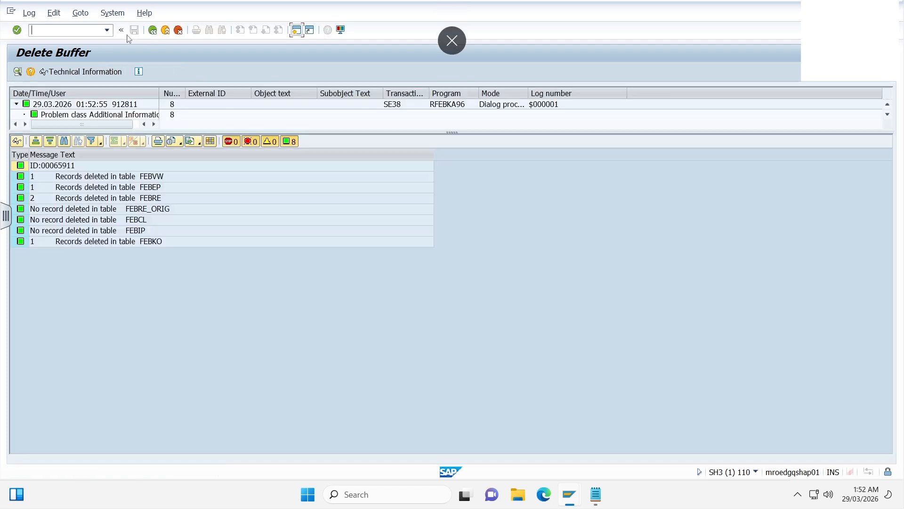
left_click(153, 30)
left_click(153, 31)
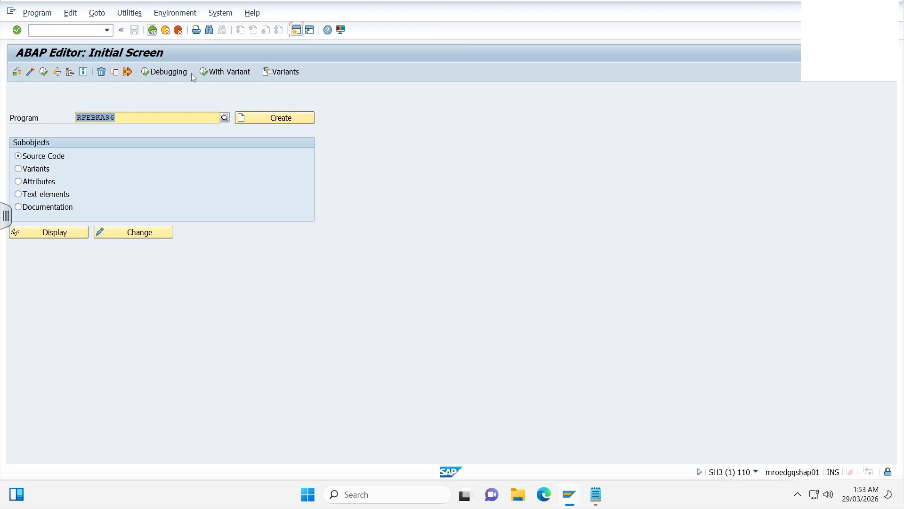
left_click(153, 31)
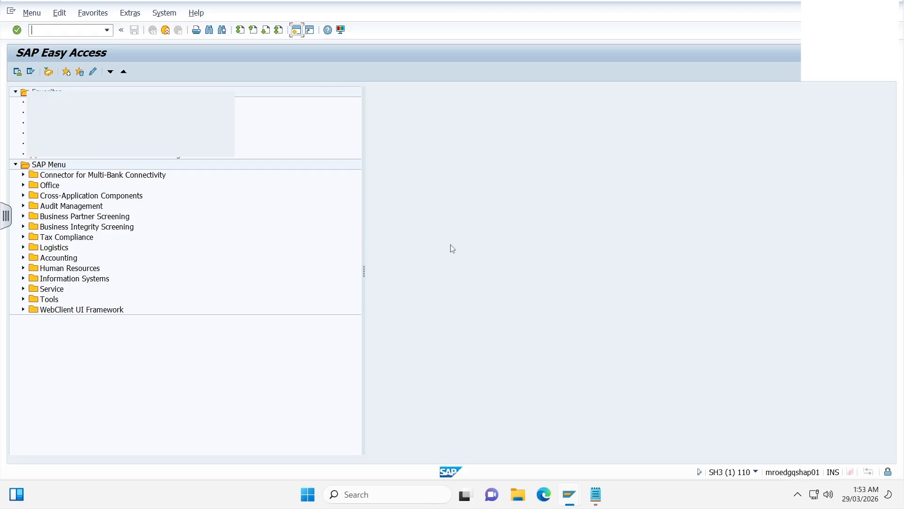
- Start the Fiori Launchpad with transaction /N/UI2/FLP and open the Upload Bank Statement app
type("/N/UI2/FLP")
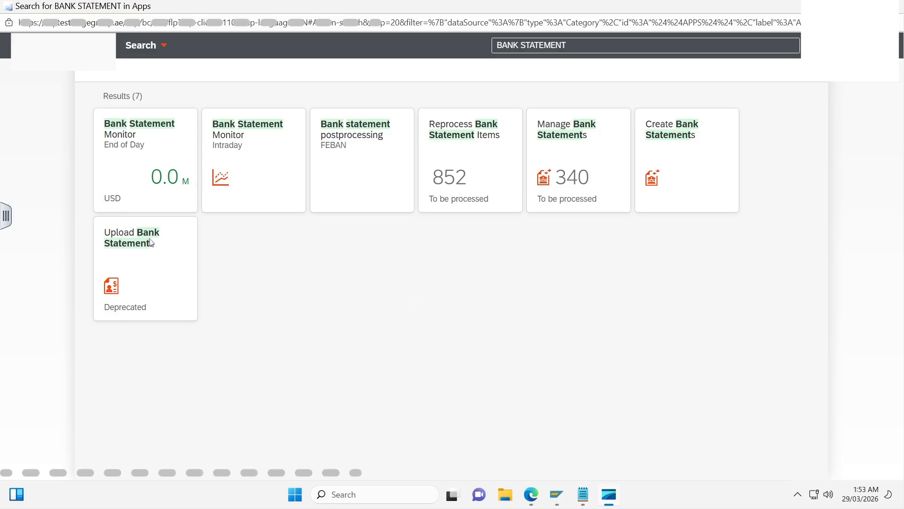
left_click(155, 255)
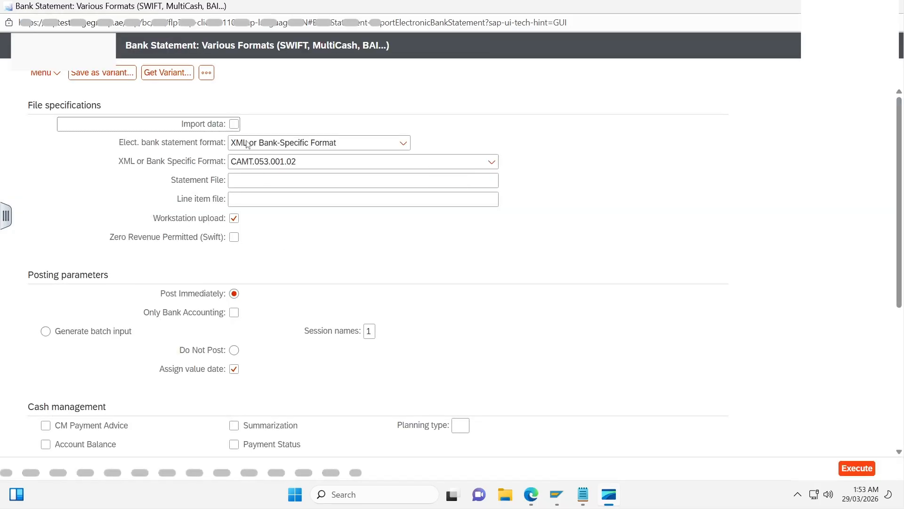
- Enable data import, set the format to SWIFT MT940 with automatically recognized Field 86 structure, and choose the statement file Z:\temp\4300-SH3110.txt
left_click(239, 126)
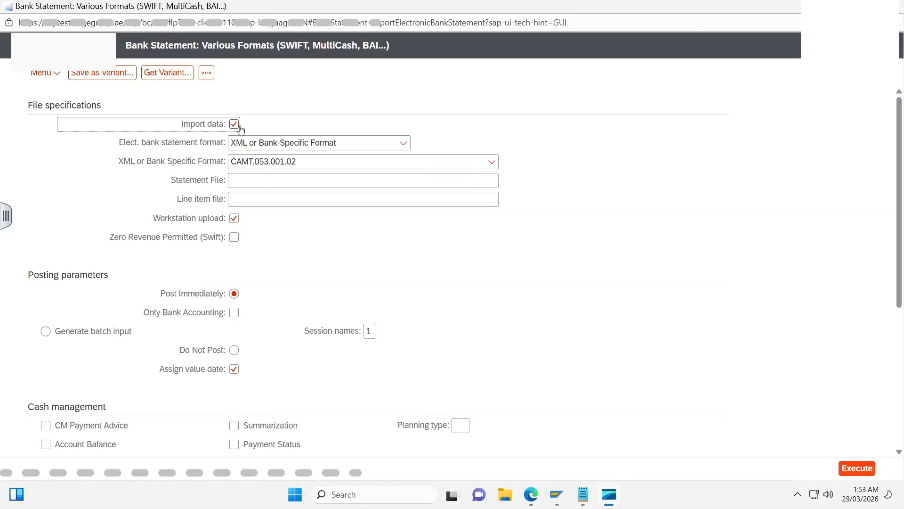
left_click(404, 144)
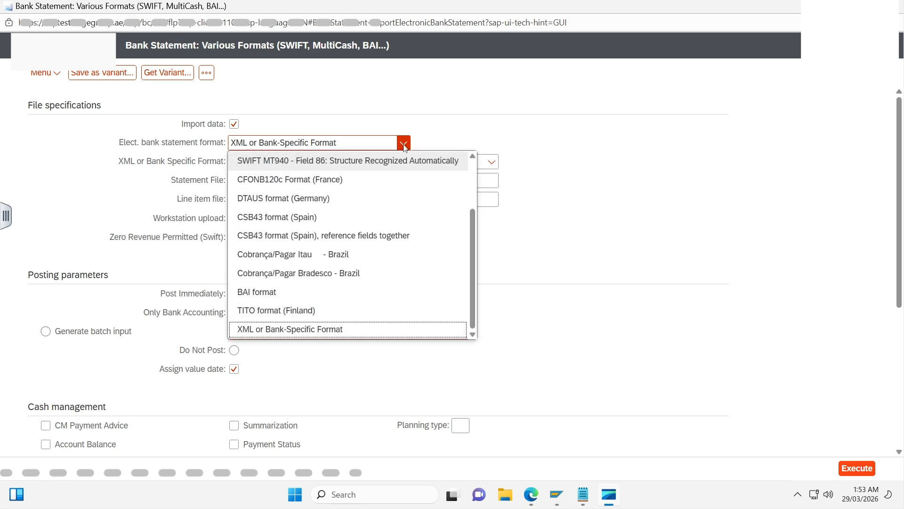
left_click(328, 165)
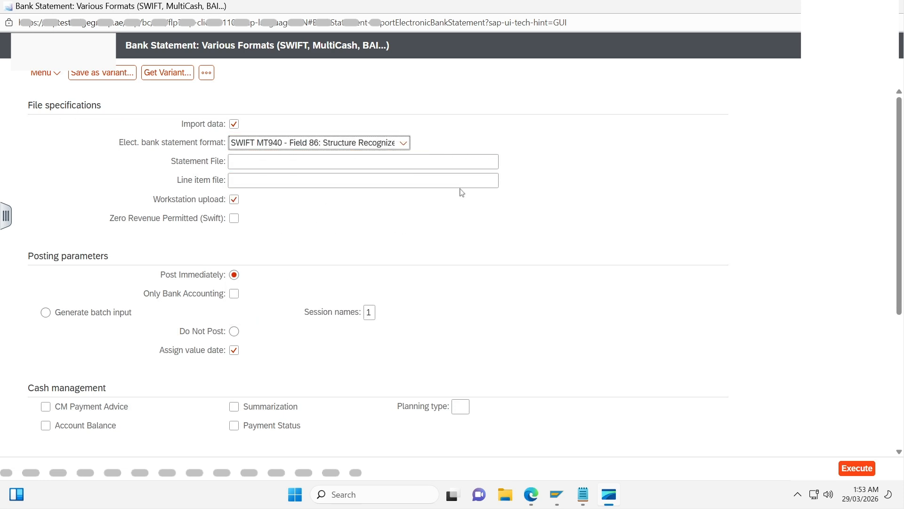
left_click(377, 162)
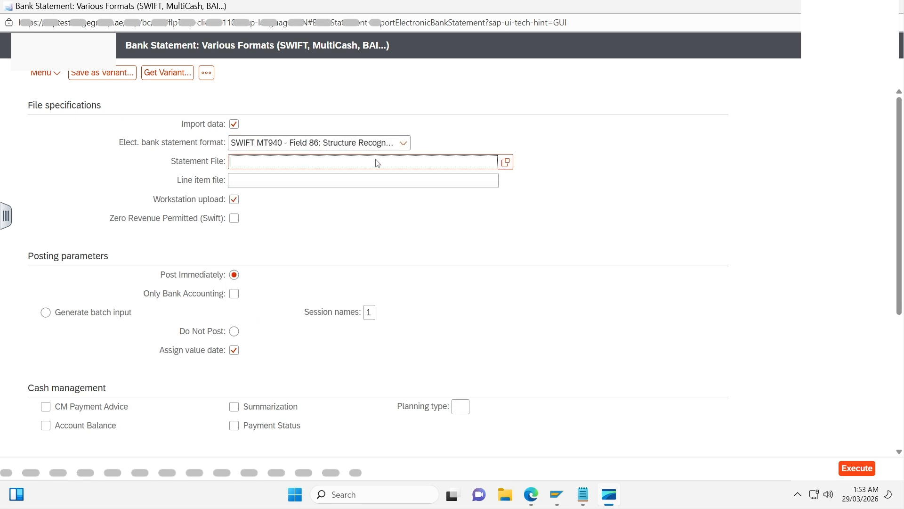
left_click(505, 163)
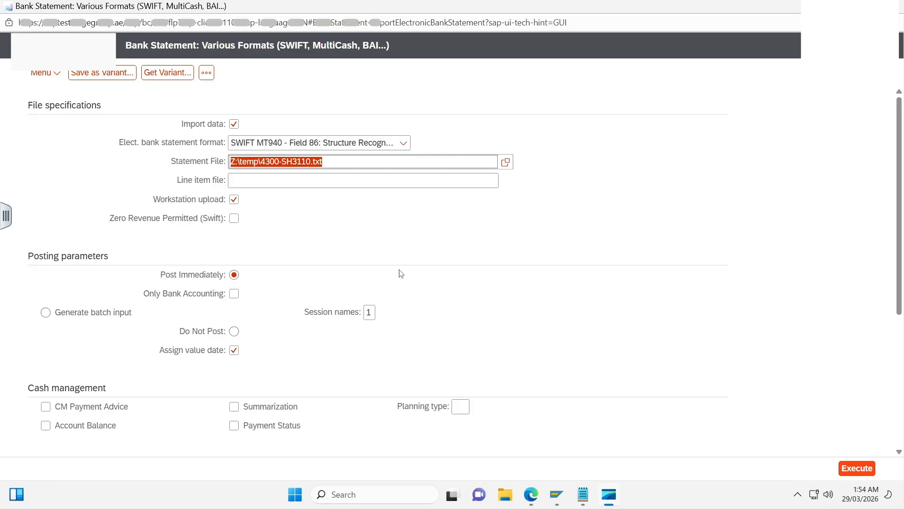
scroll(316, 319, "down", 5)
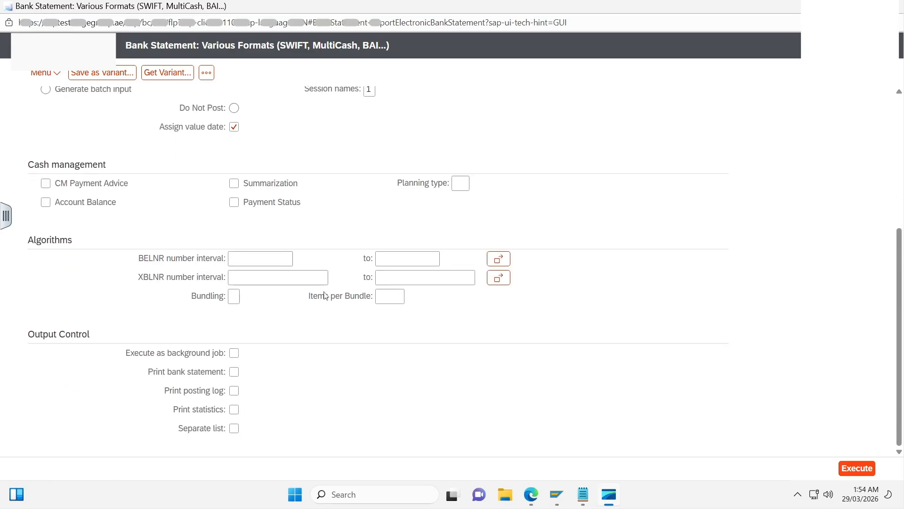
left_click(257, 260)
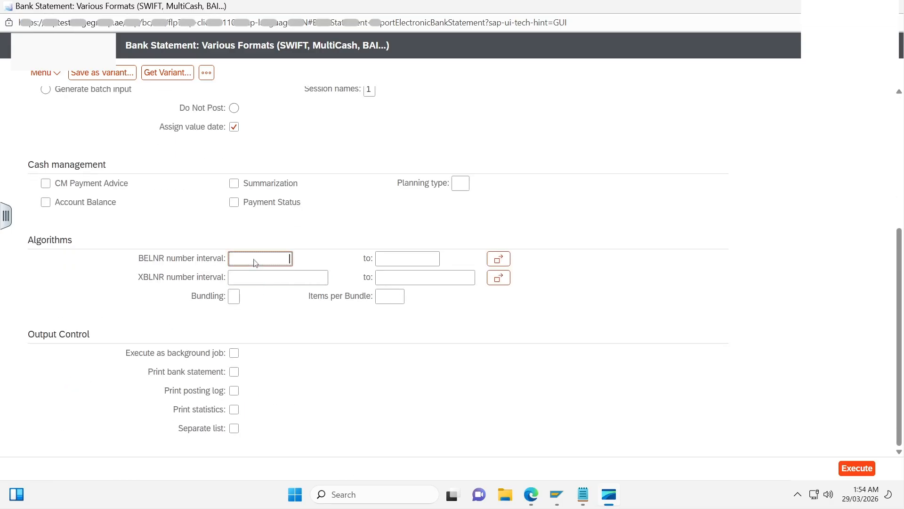
type("1")
left_click(385, 262)
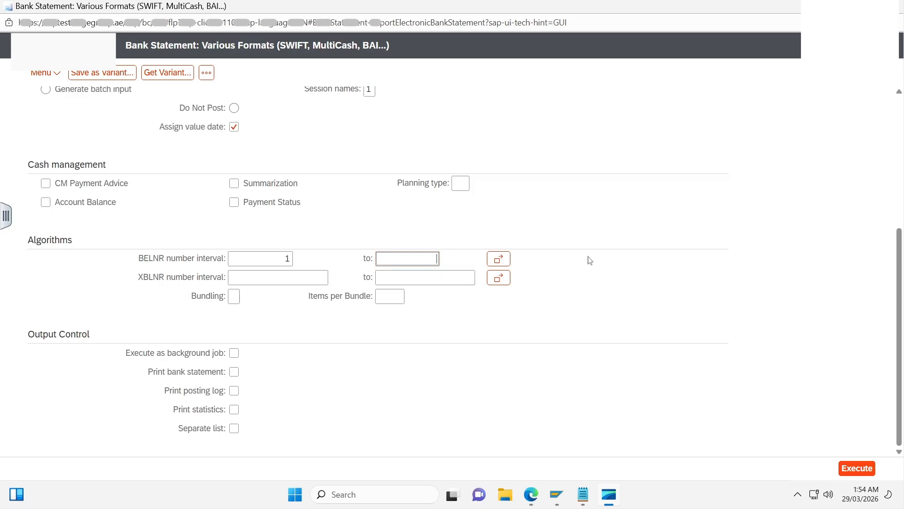
type("9999999999")
left_click(305, 278)
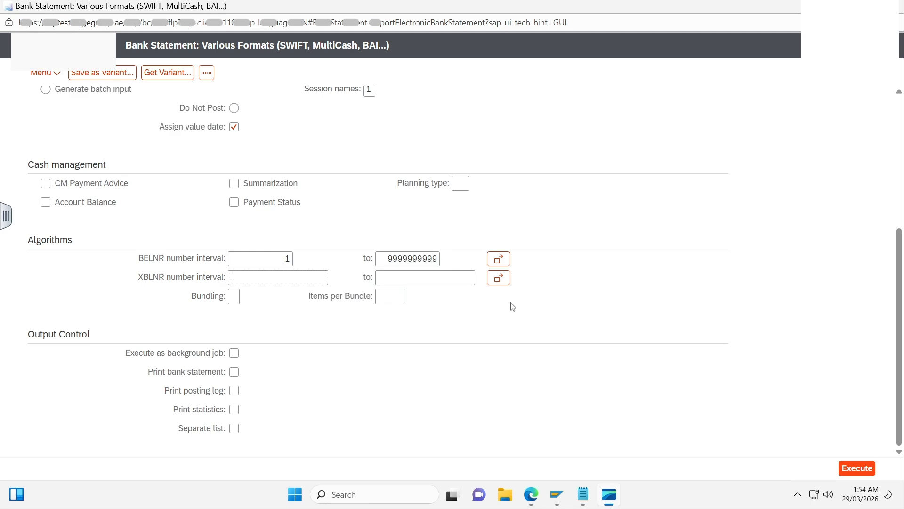
type("1")
key("Tab")
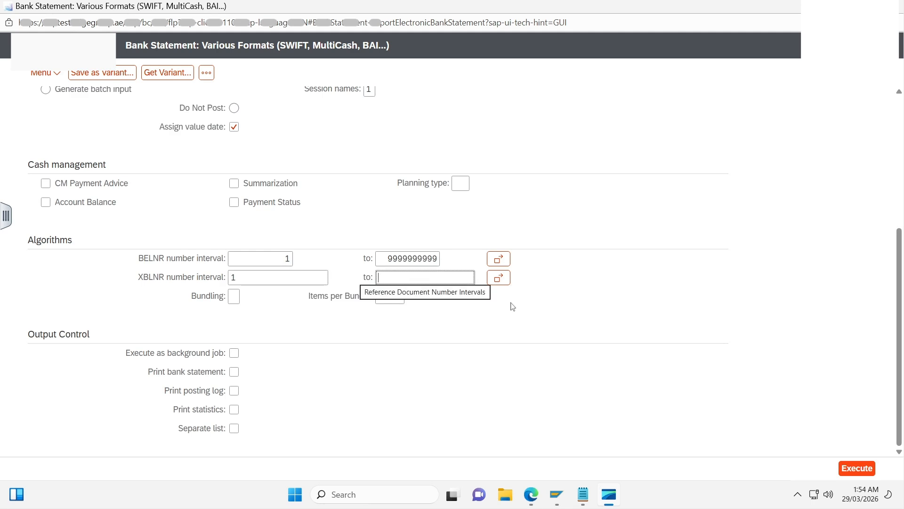
type("ZZZZZZZZZZZZZZZZ")
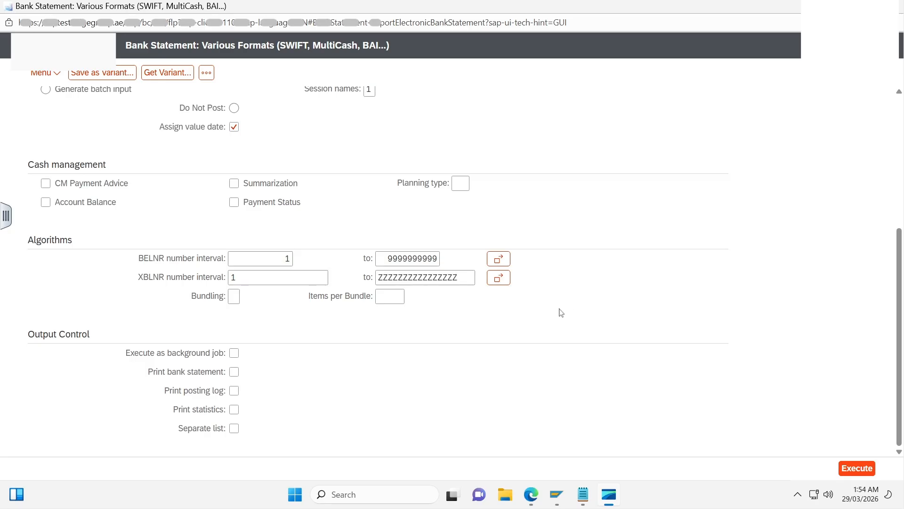
- Enable printing of the posting log and statistics plus the separate list, and execute the bank statement import
left_click(234, 390)
left_click(234, 410)
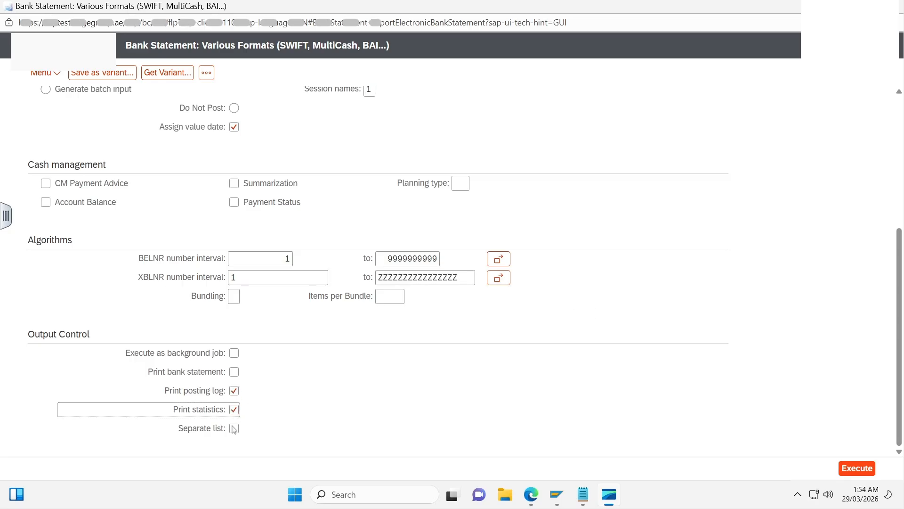
left_click(234, 428)
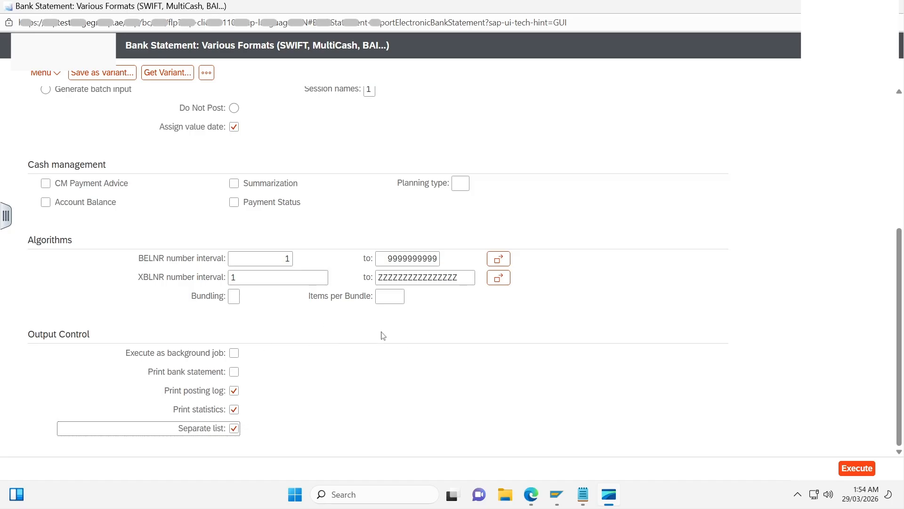
scroll(379, 290, "up", 5)
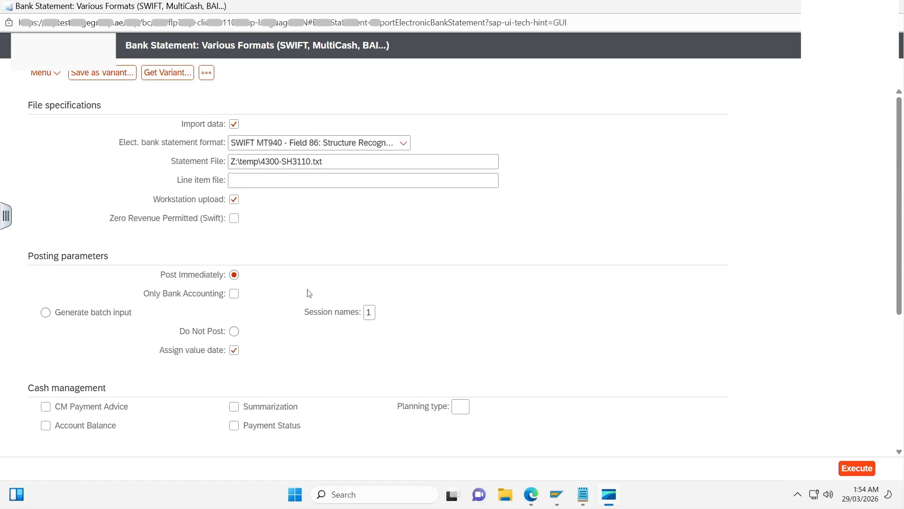
left_click(865, 476)
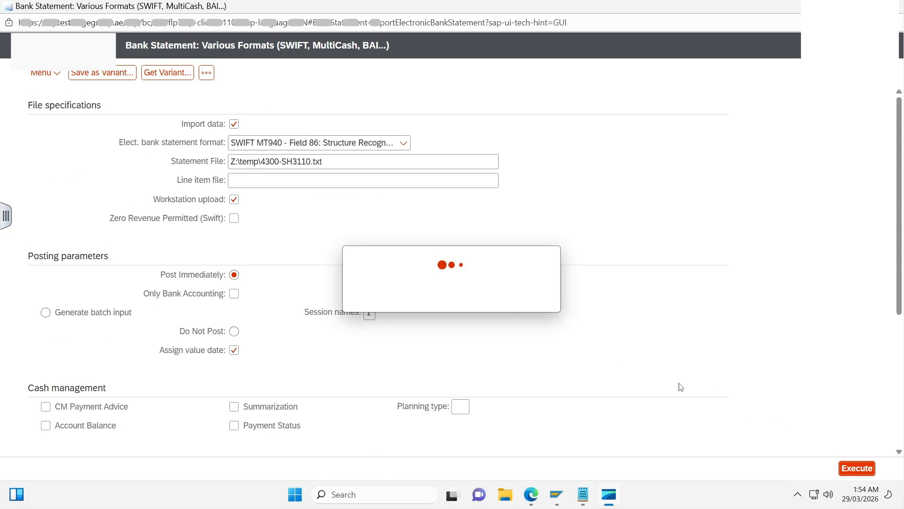
left_click(577, 347)
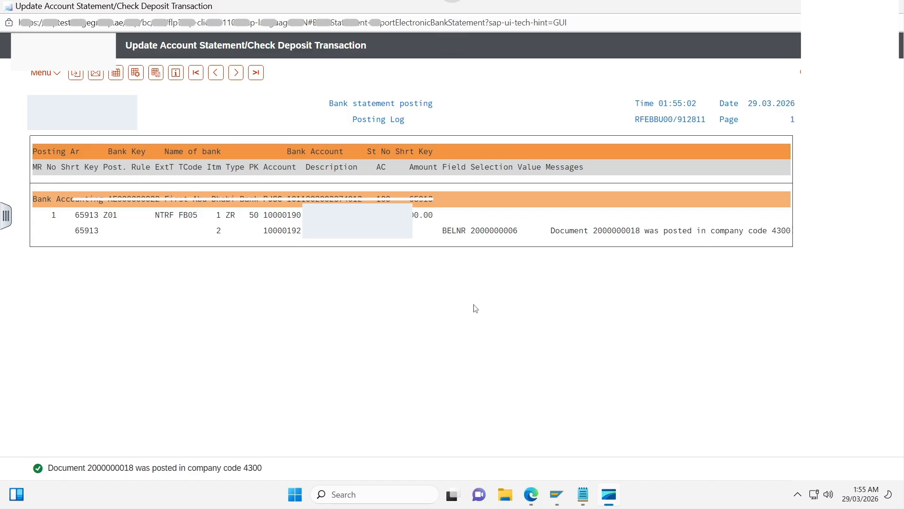
mouse_move(568, 504)
left_click(583, 445)
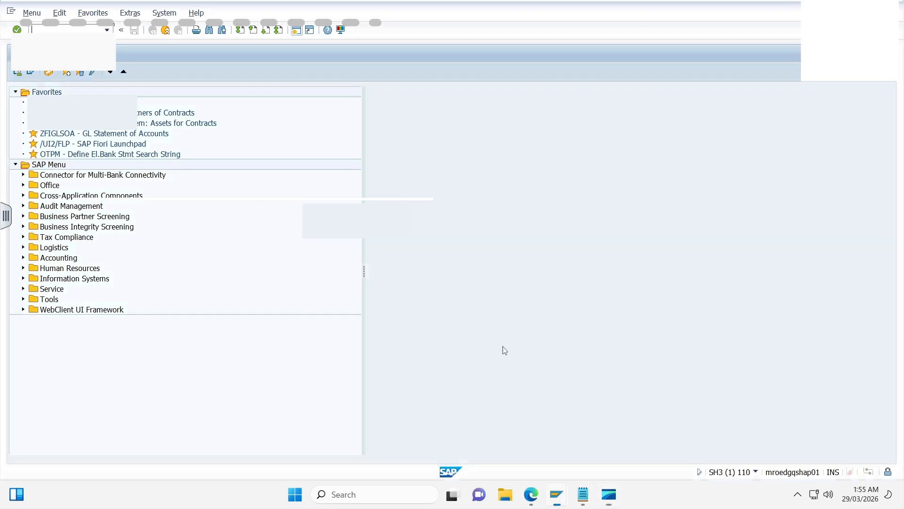
type("FB03")
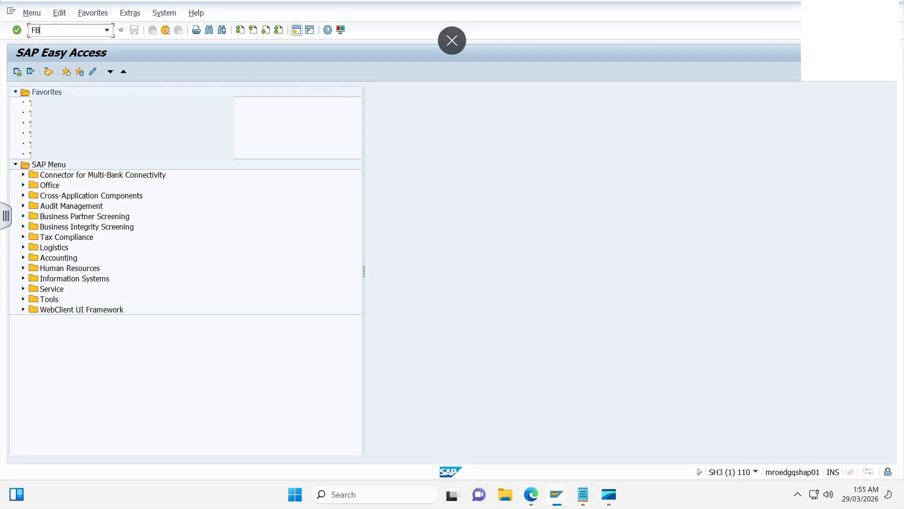
key("Return")
type("2000000000")
key("BackSpace")
key("BackSpace")
type("18")
key("Return")
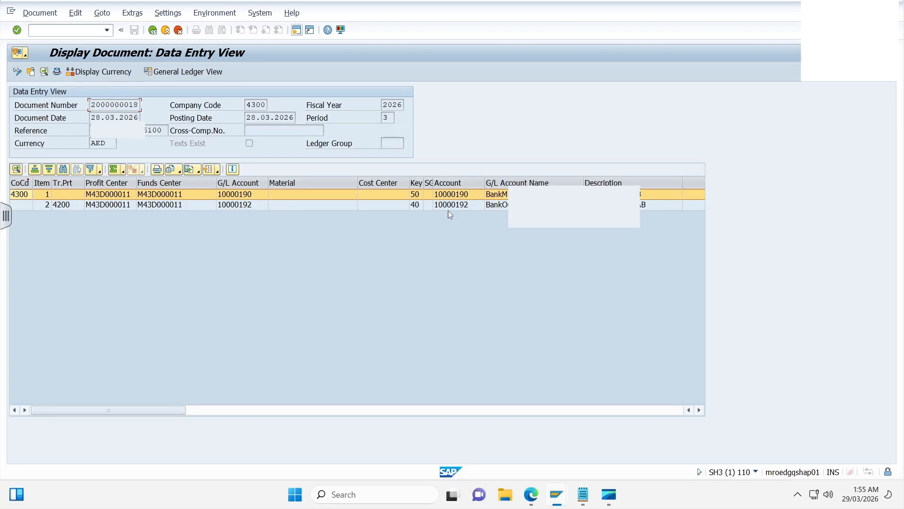
- Examine the G/L accounts of both line items in the posted document
left_click(469, 205)
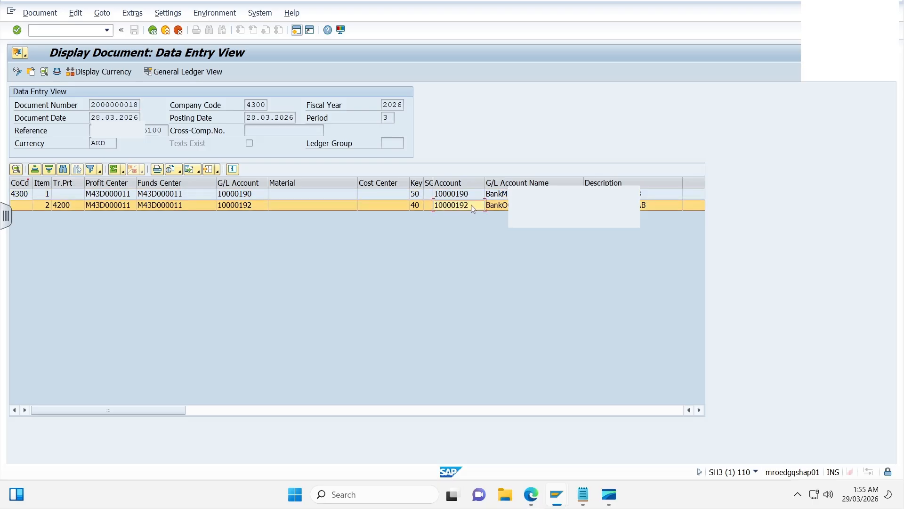
left_click(461, 196)
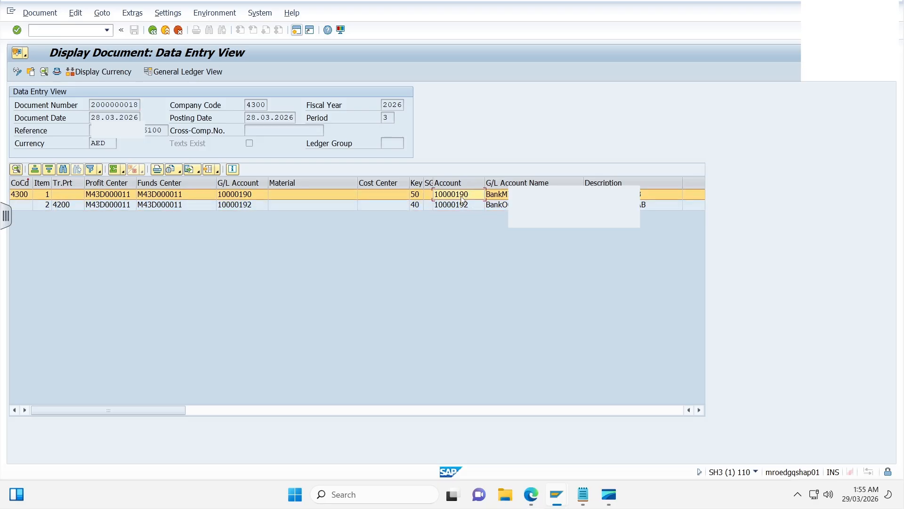
left_click(471, 206)
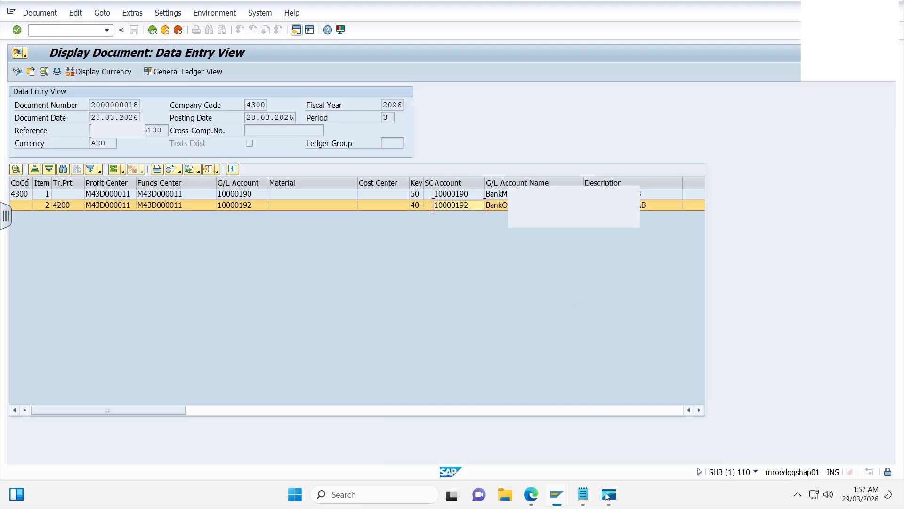
- Switch to Notepad with 4300-SH3110.txt and highlight the closing balance in the :62F: line
mouse_move(583, 498)
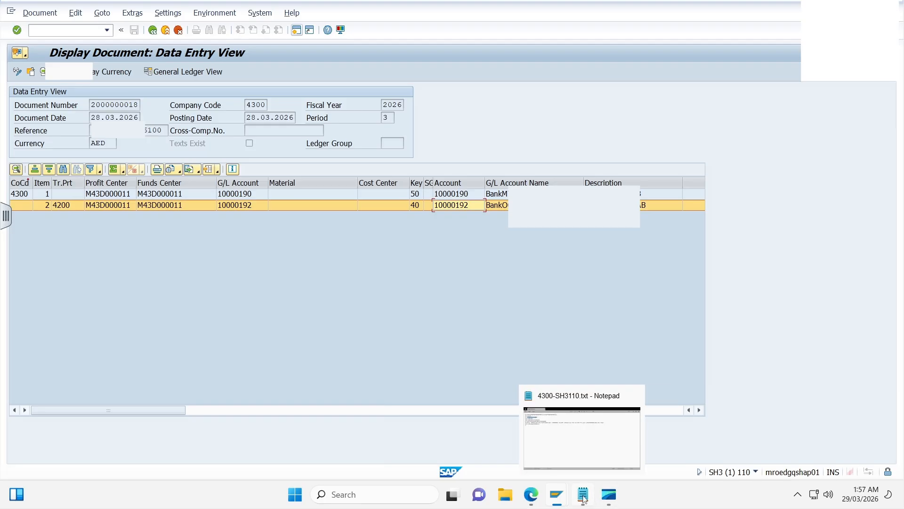
left_click(583, 498)
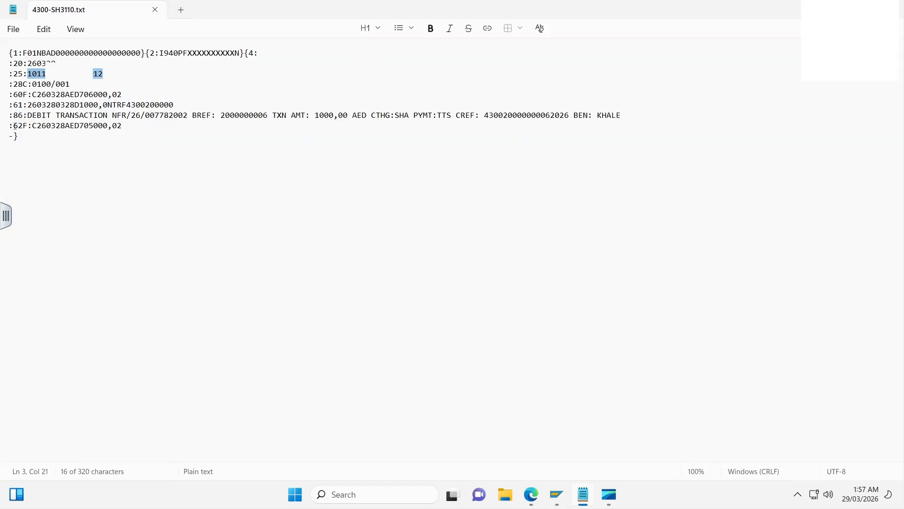
left_click_drag(13, 125, 130, 126)
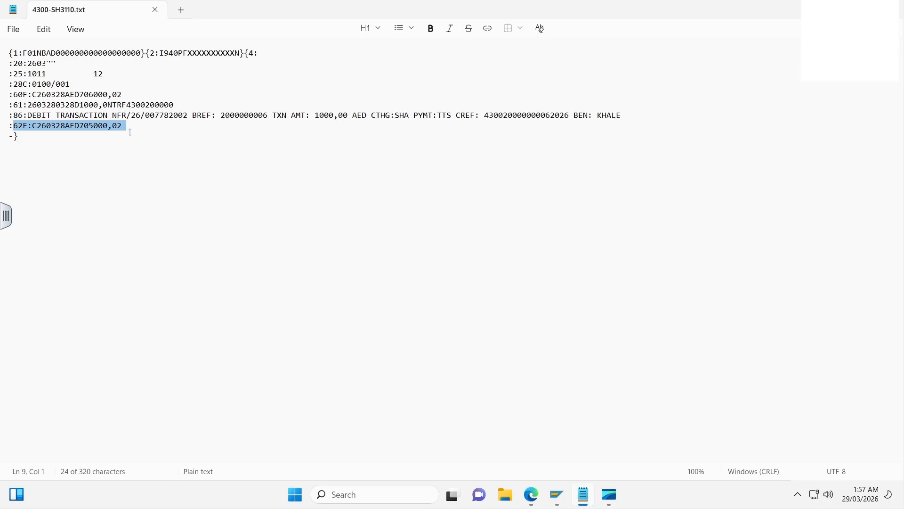
- Switch back to SAP GUI, display the first line item's G/L account balances for company code 4300, fiscal year 2026, and check period 3's cumulative balance
mouse_move(558, 494)
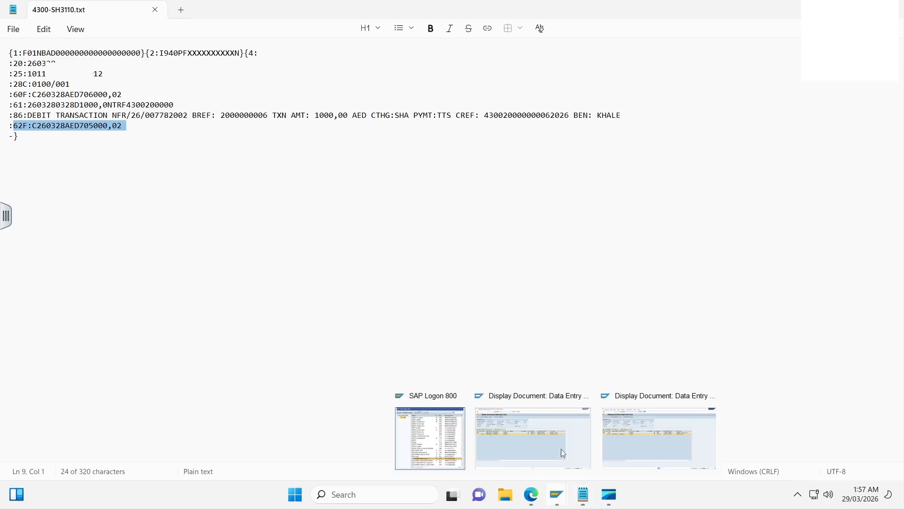
left_click(567, 437)
left_click(17, 71)
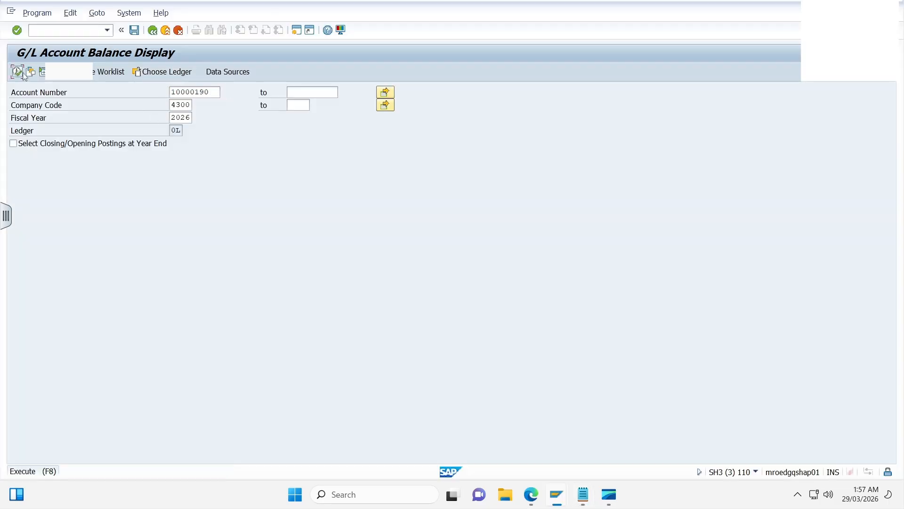
left_click(331, 216)
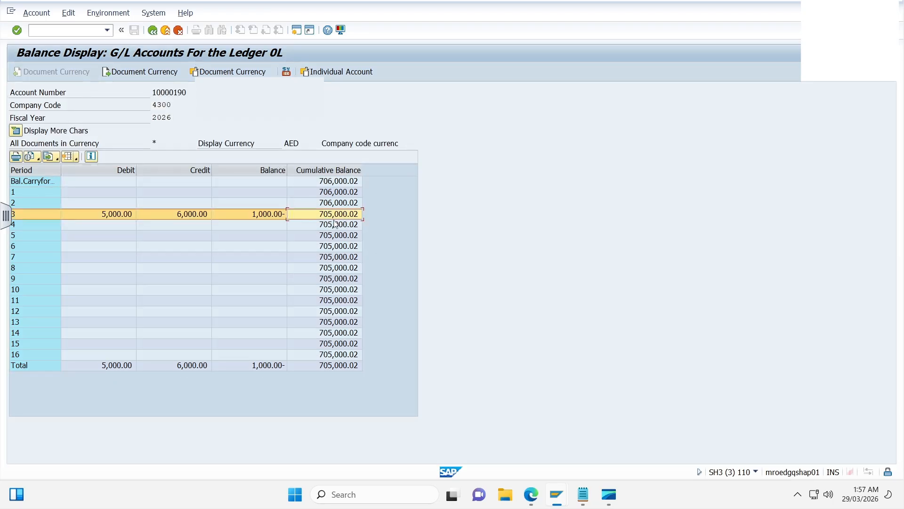